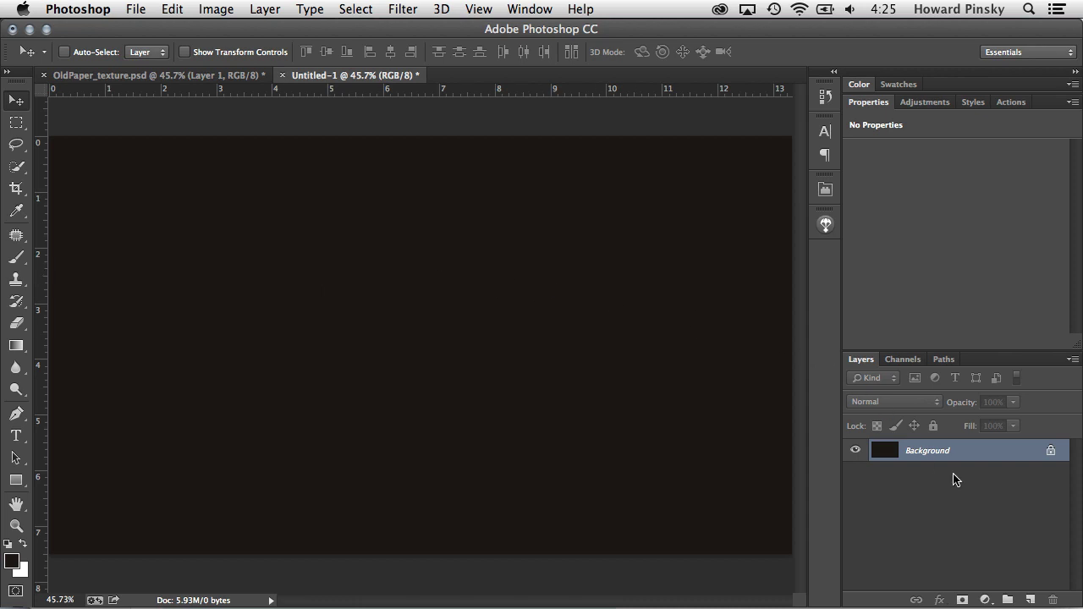
- Add a new Layer 1 and fill it with the tan foreground colour e1cab0
left_click(1031, 600)
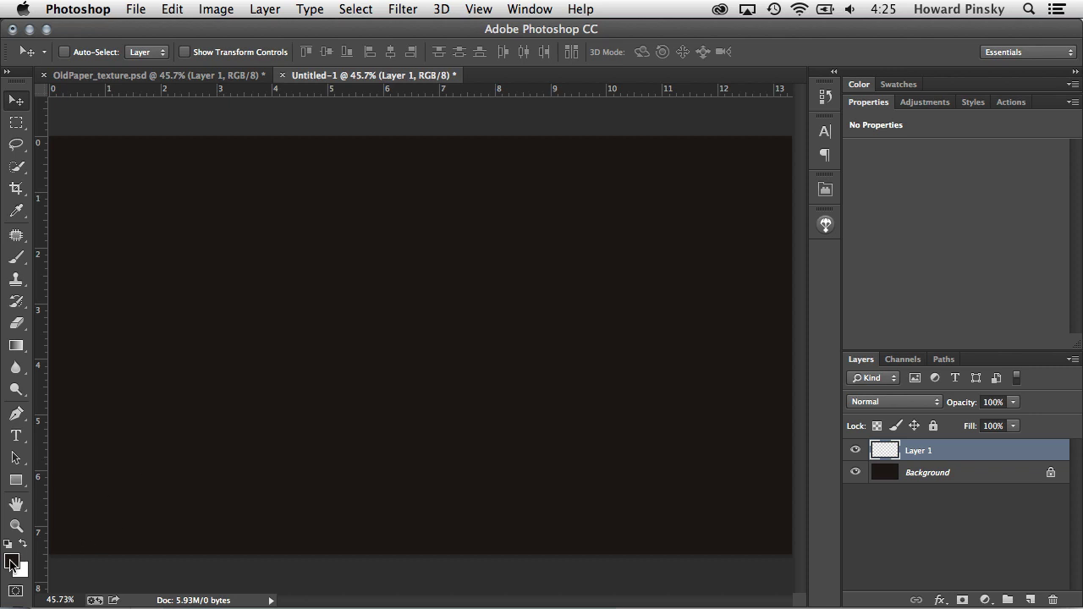
left_click(12, 561)
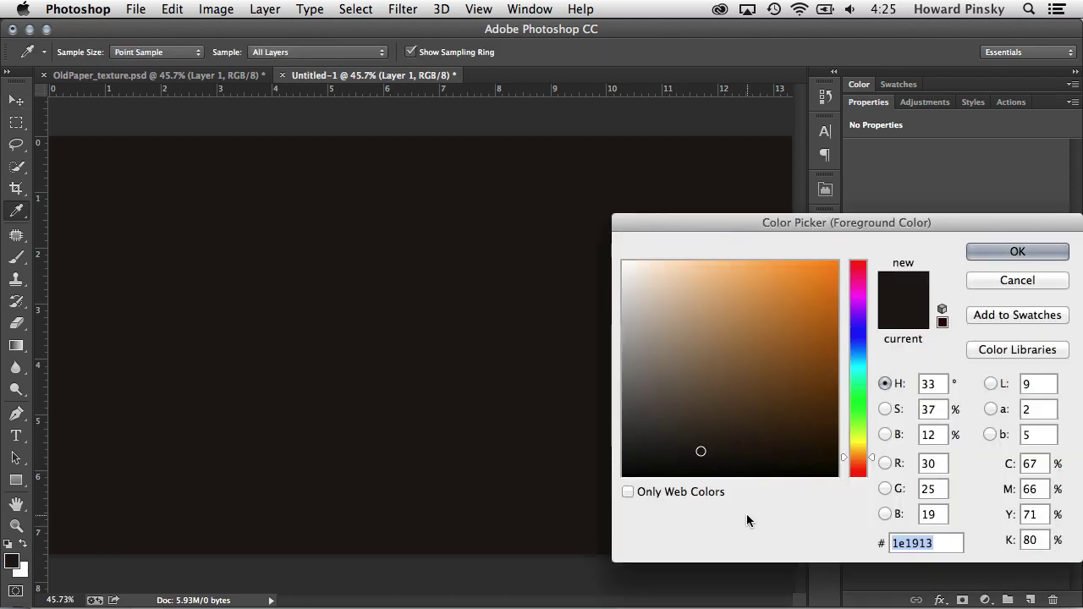
type("e1c")
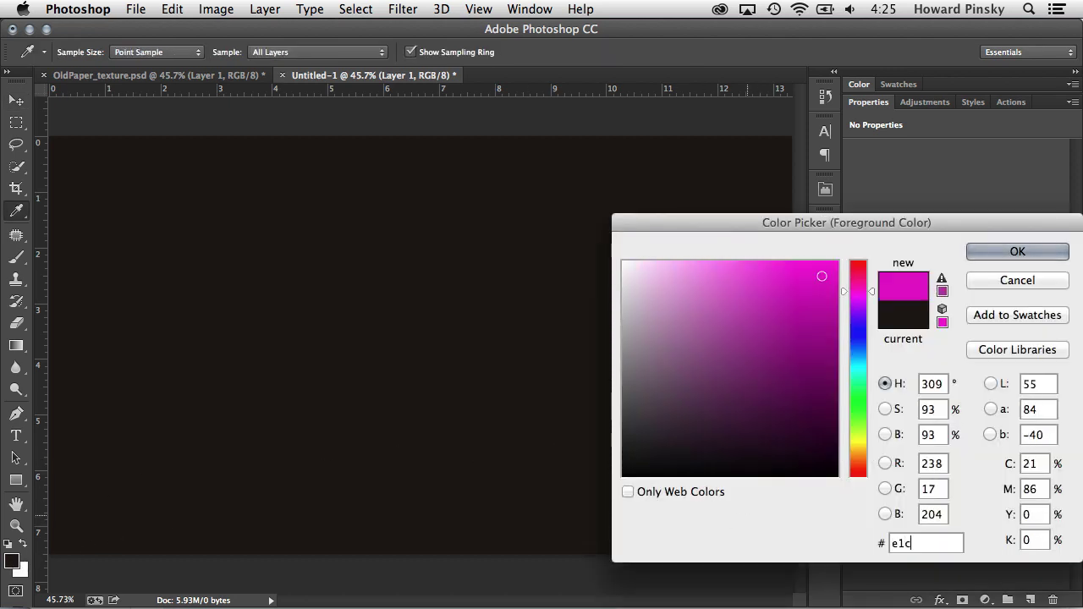
type("ab0")
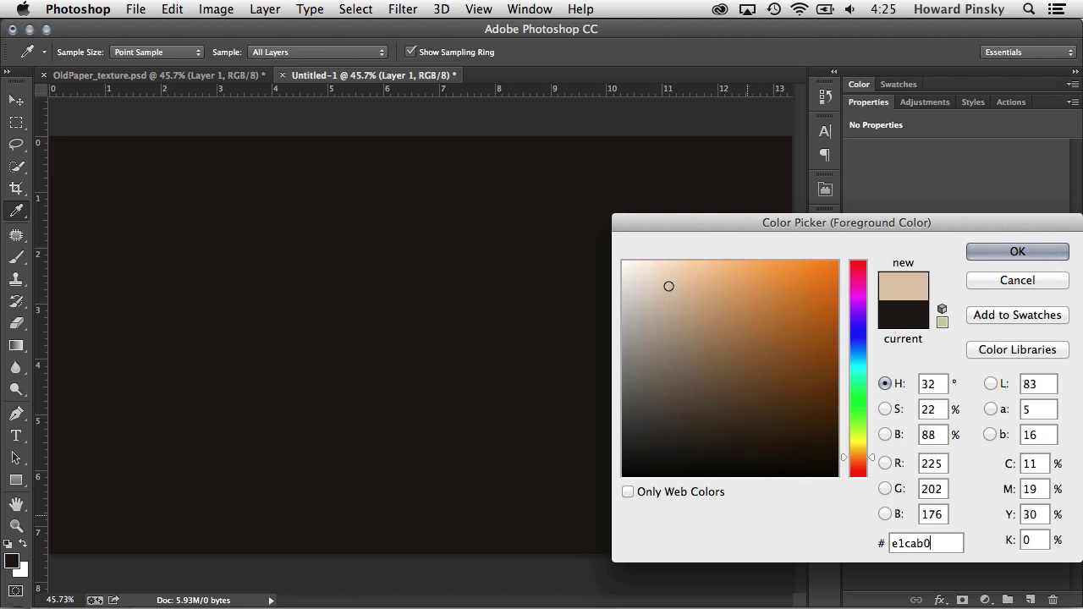
key("Return")
key("v")
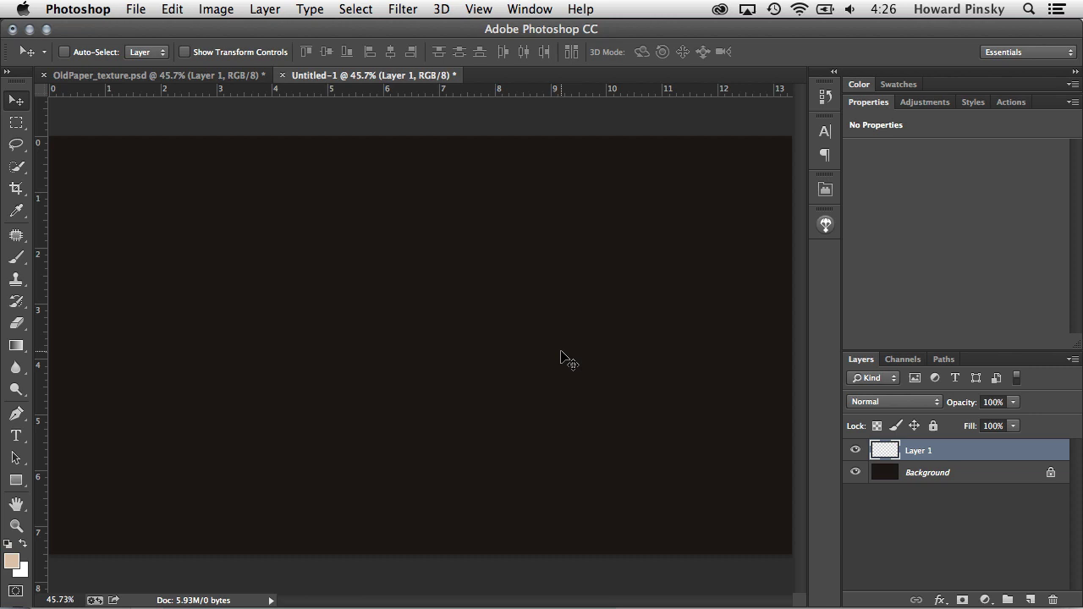
key("alt+BackSpace")
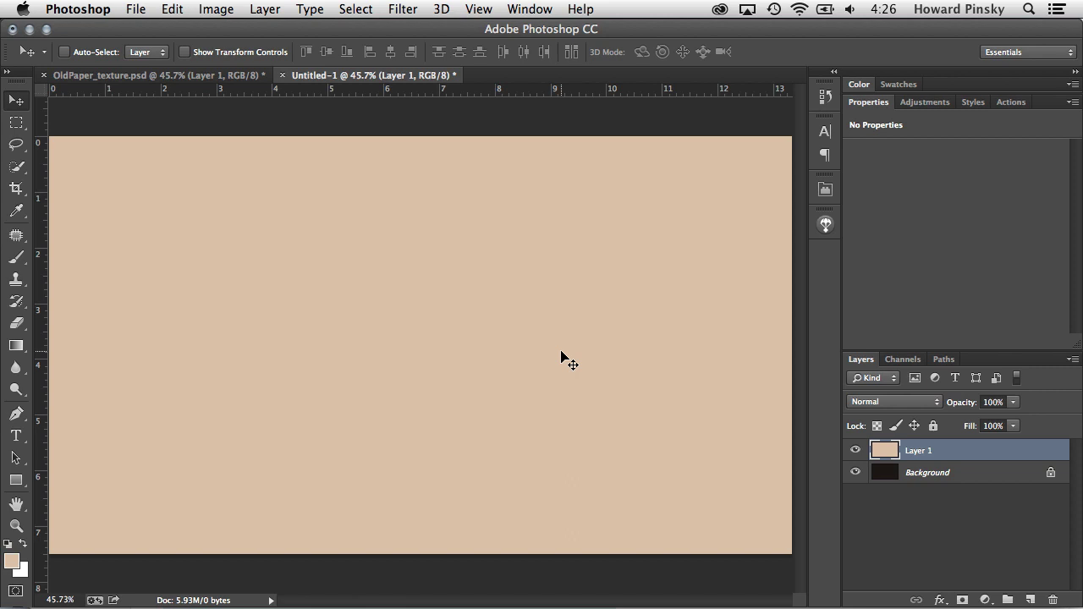
- Convert Layer 1 into a smart object for smart filters
left_click(411, 7)
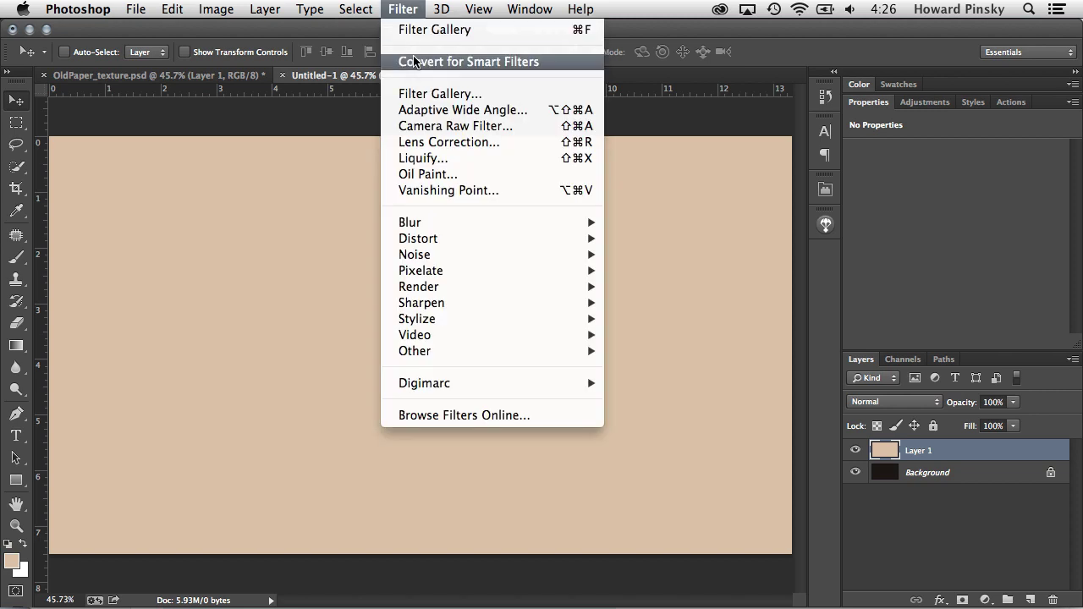
left_click(558, 63)
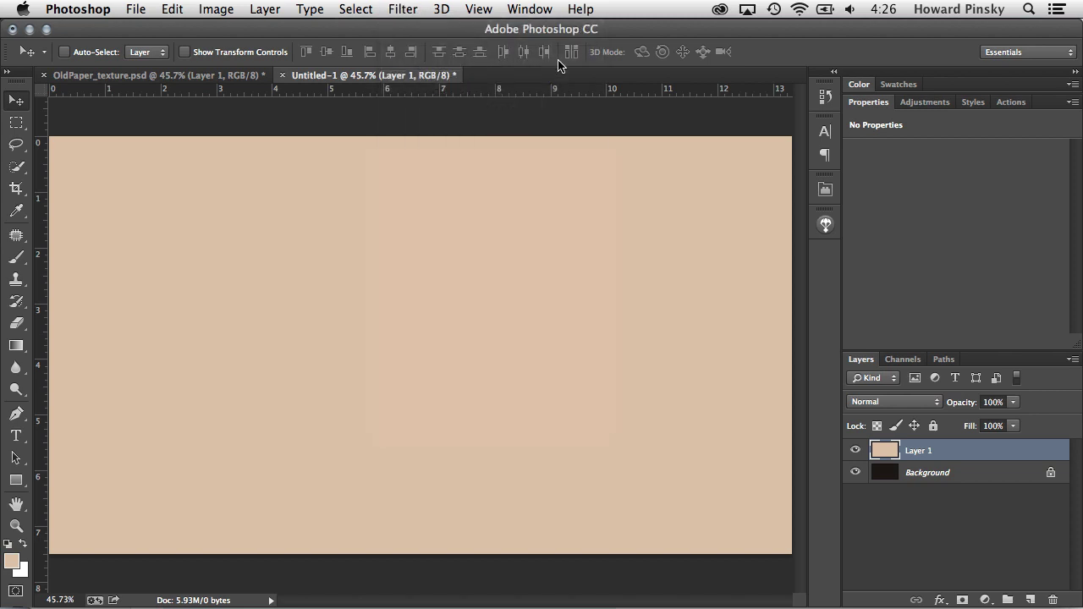
left_click(687, 268)
- Apply Add Noise at 3.5% amount with Monochromatic checked
left_click(408, 7)
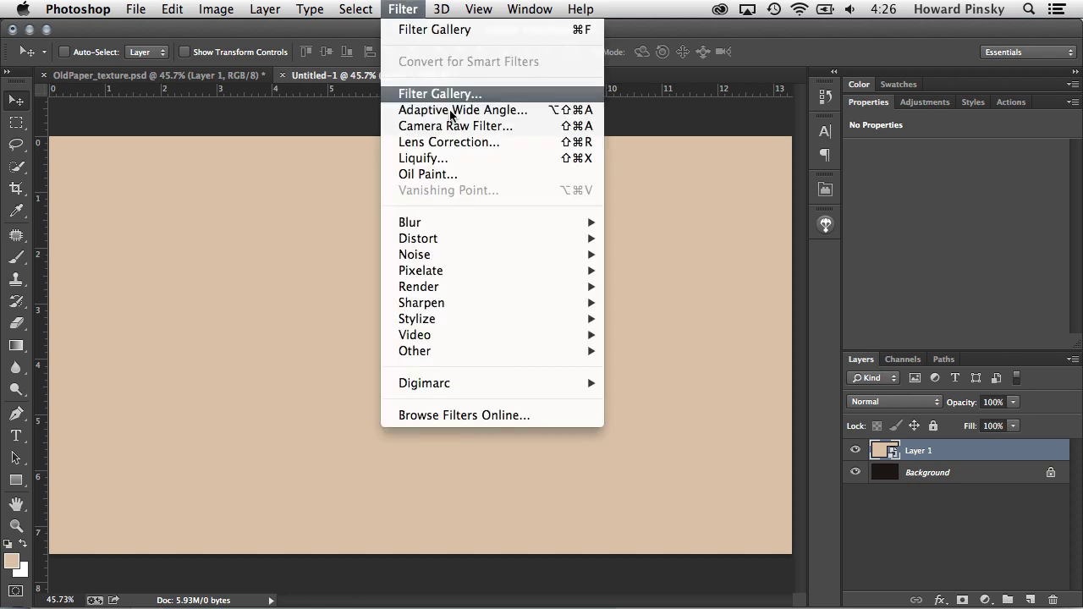
mouse_move(414, 254)
left_click(648, 257)
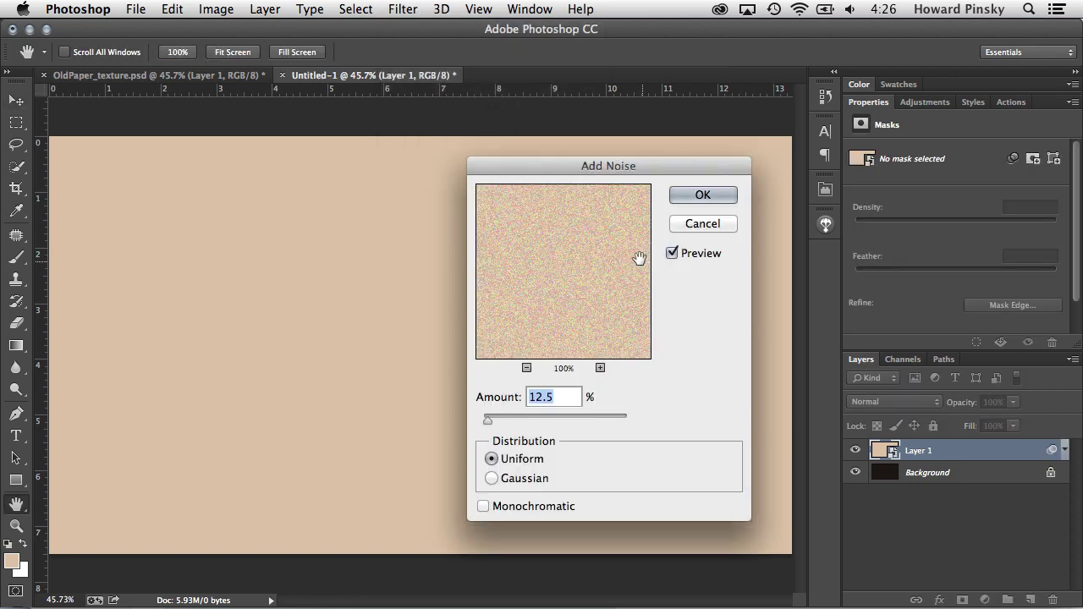
type("3")
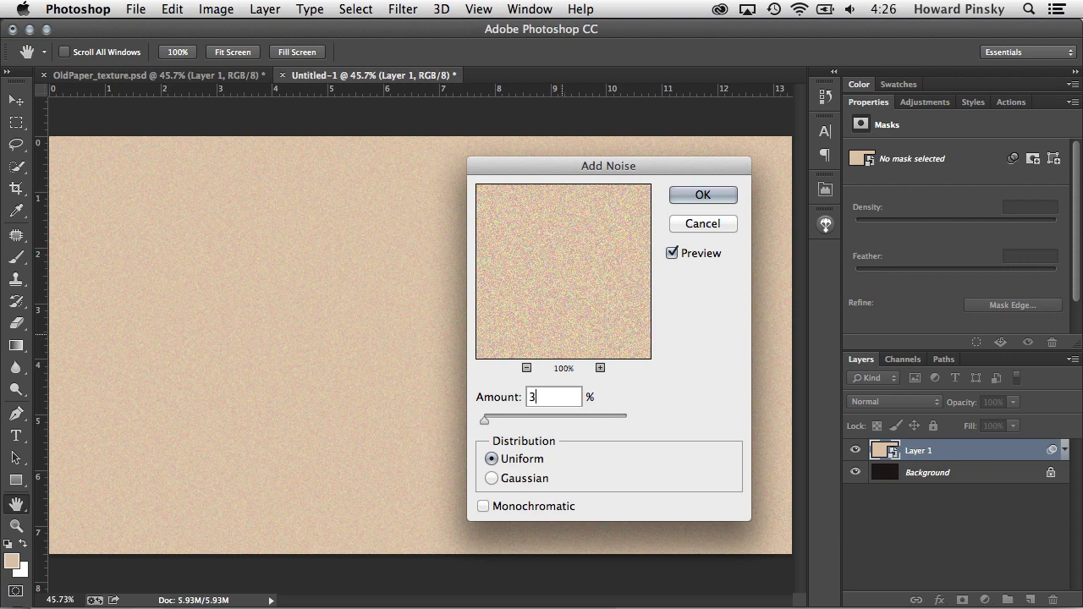
type(".5")
left_click(519, 505)
left_click(708, 196)
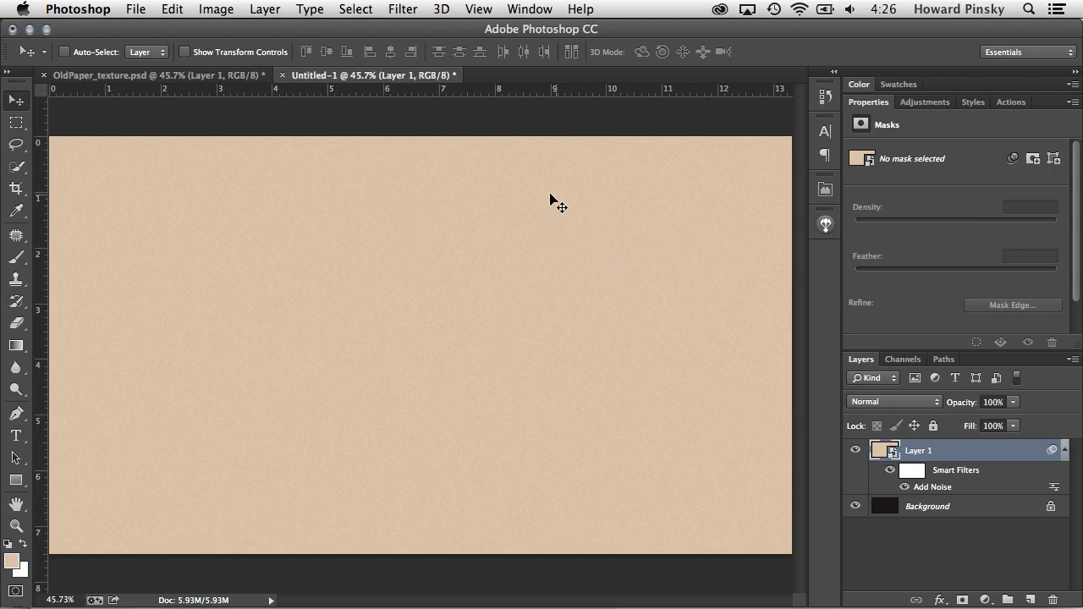
- Apply Underpainting: brush size 40, texture coverage 40, Burlap texture, scaling 200, relief 5
left_click(410, 10)
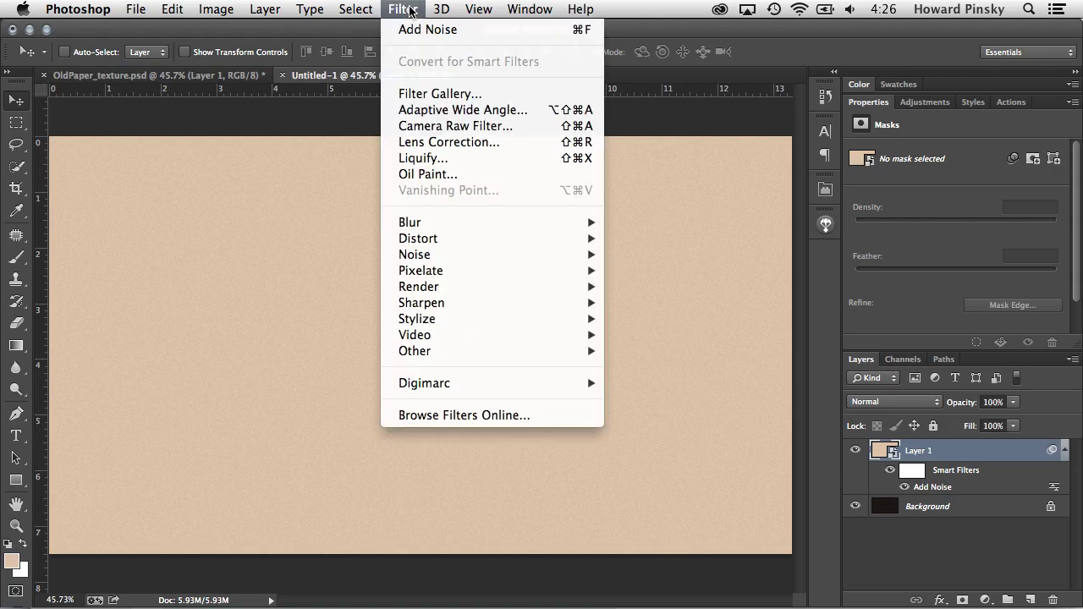
left_click(511, 93)
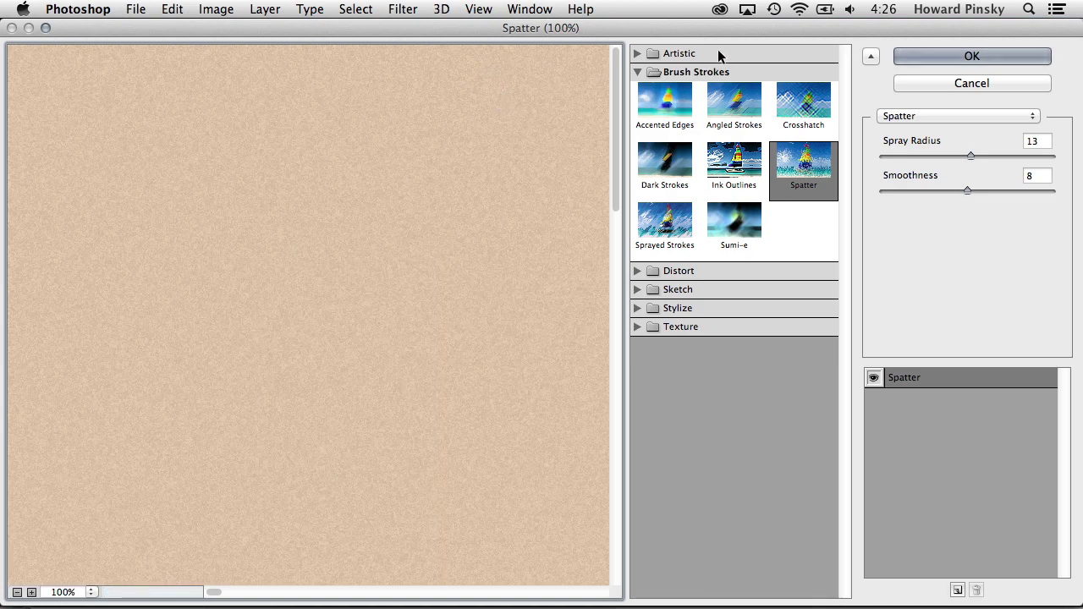
left_click(712, 52)
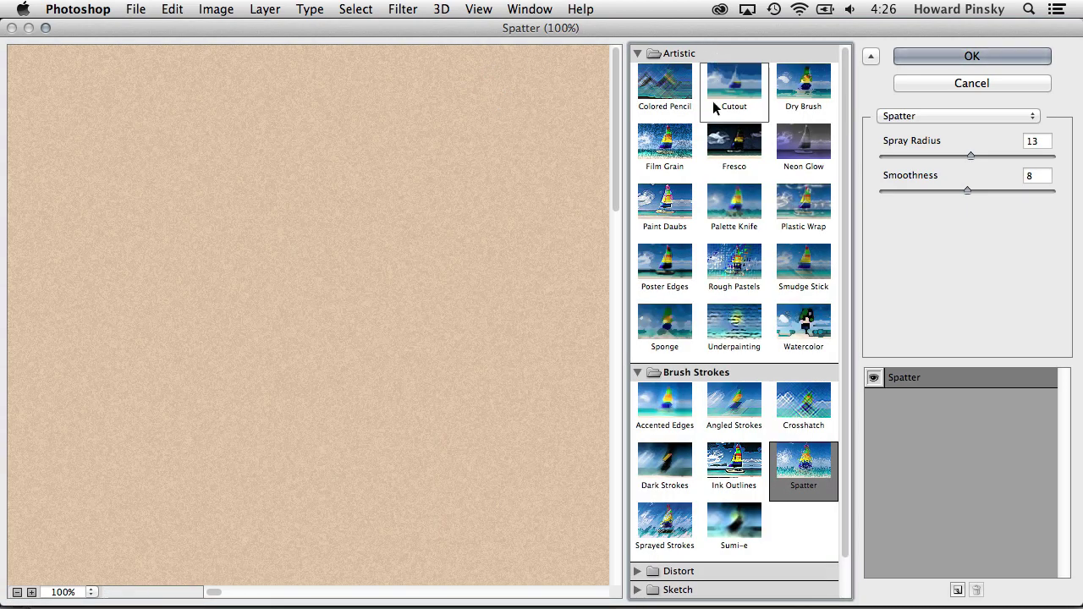
left_click(734, 319)
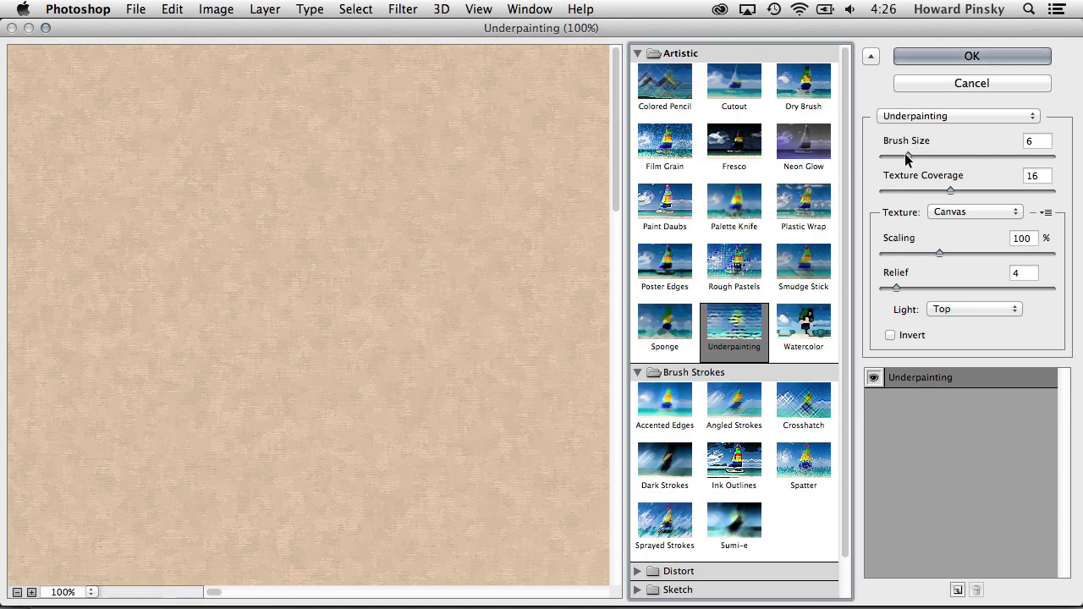
left_click_drag(911, 155, 1068, 153)
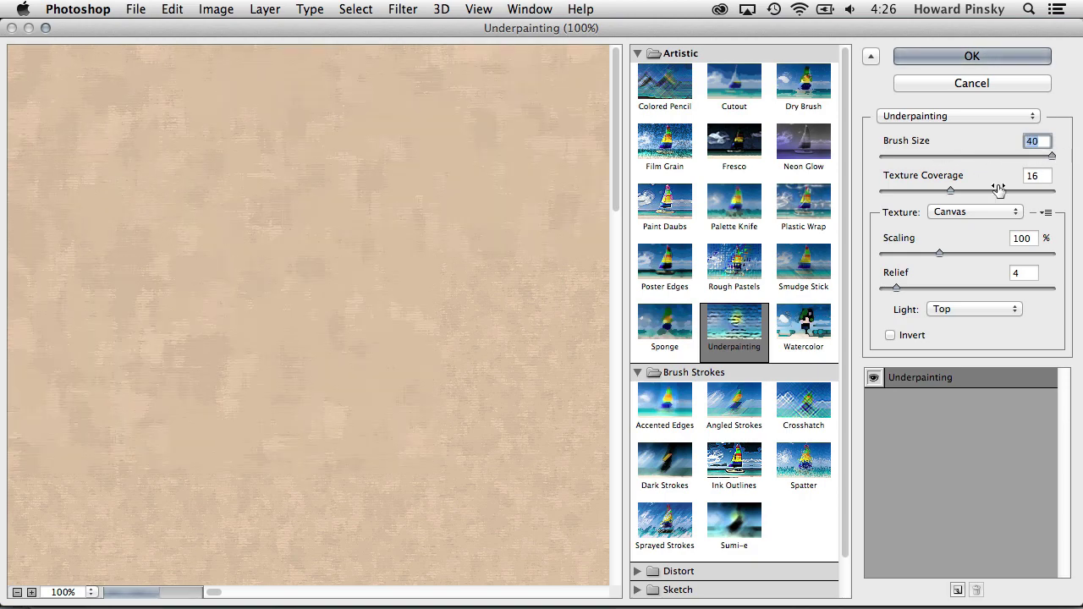
left_click_drag(950, 189, 1061, 189)
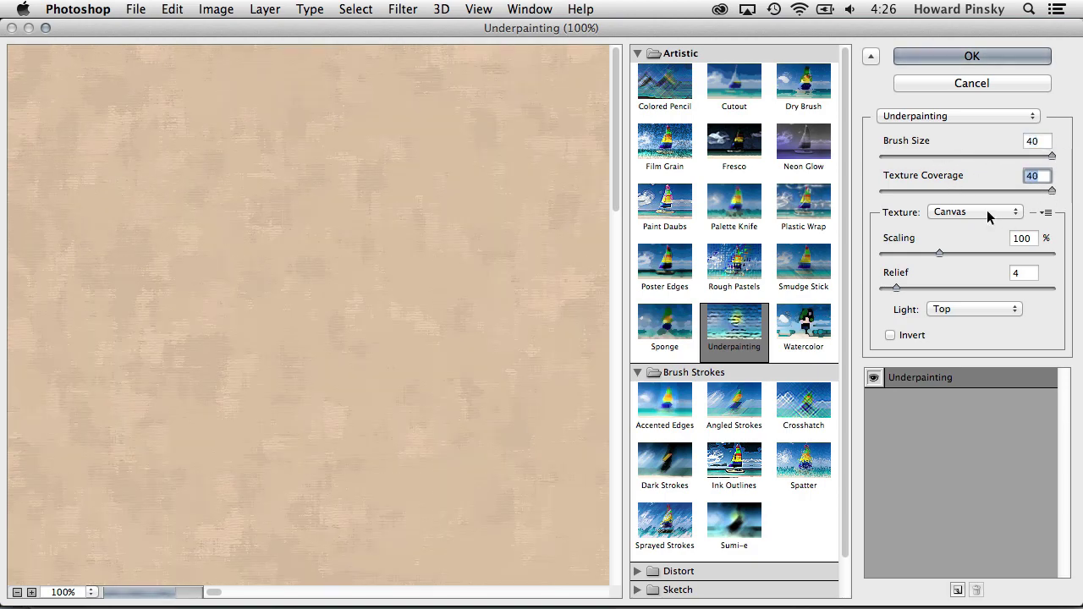
left_click(987, 210)
left_click(972, 197)
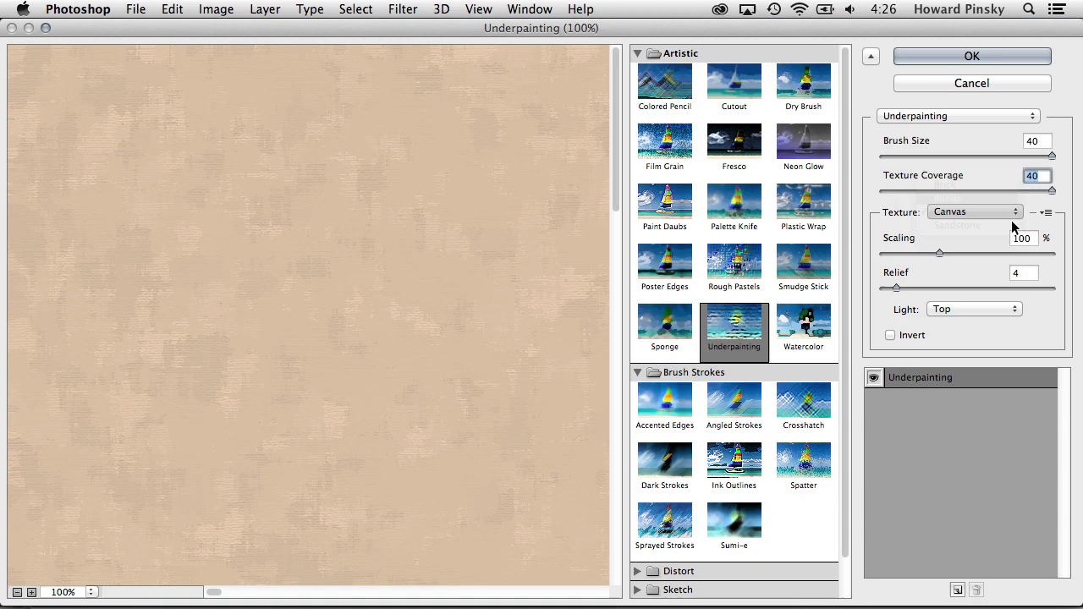
type("200")
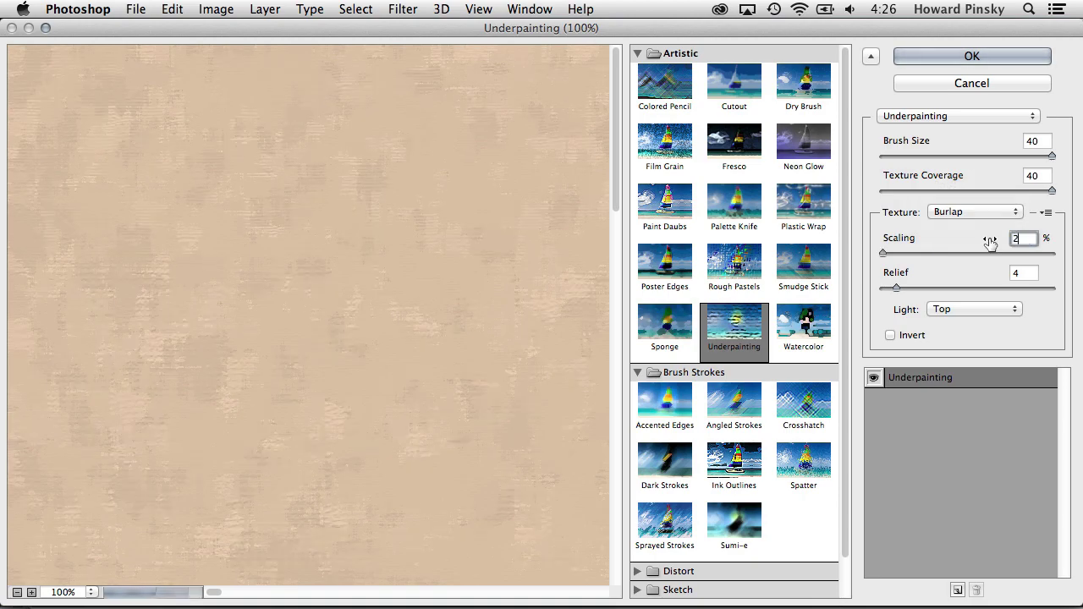
key("Tab")
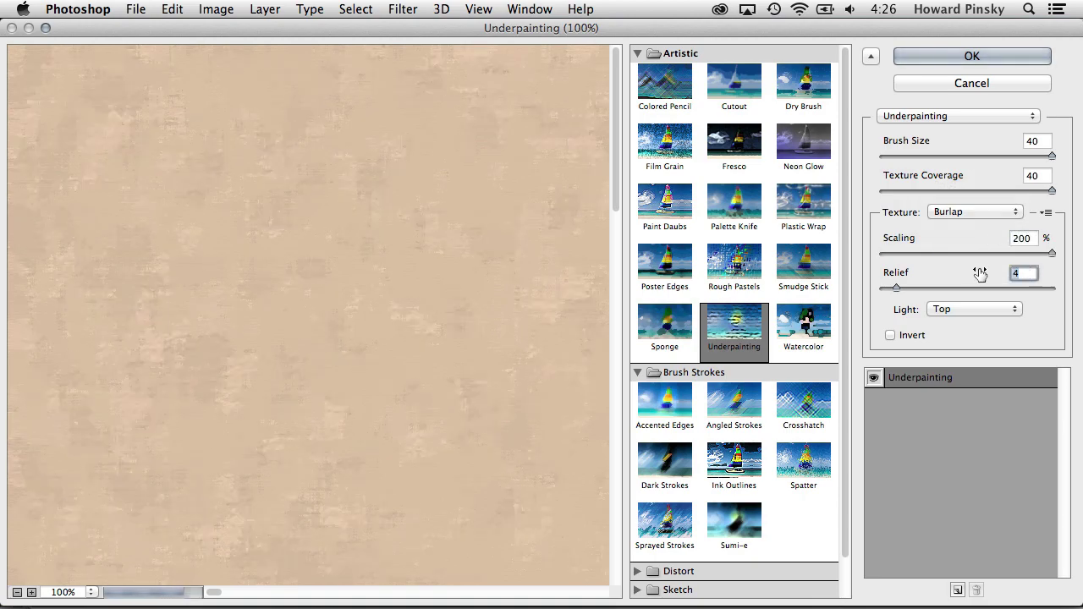
type("5")
left_click(951, 59)
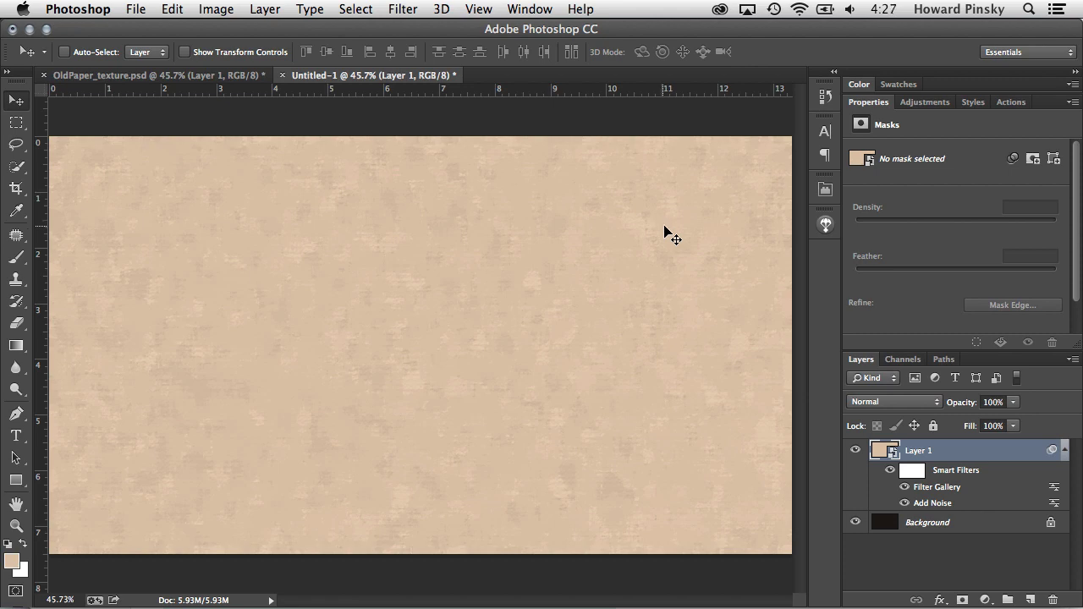
- Create a new Layer 2 above Layer 1 and clip it to Layer 1
left_click(1032, 599)
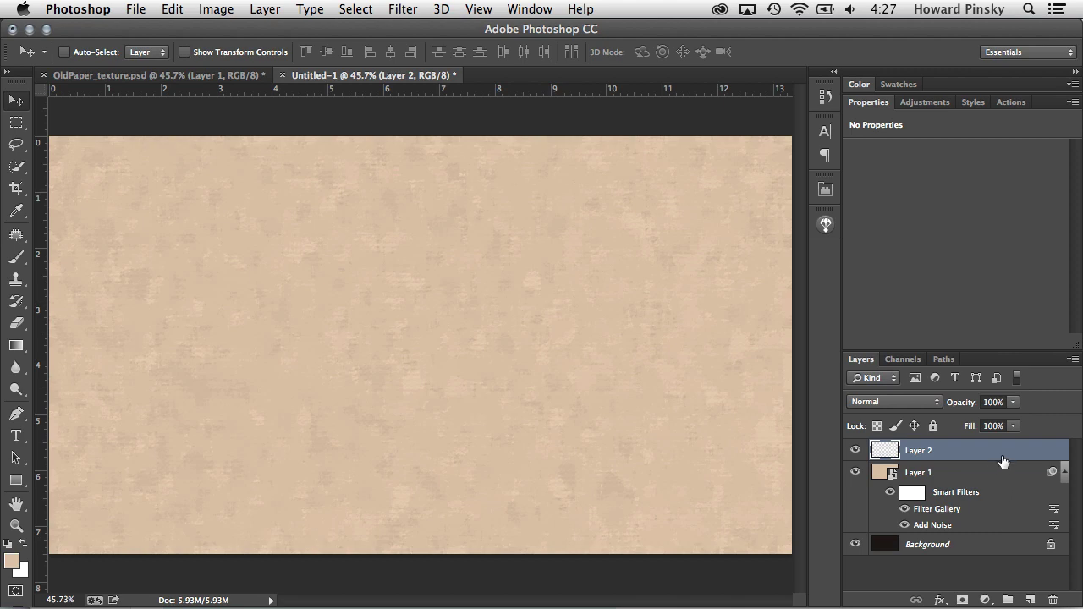
left_click_drag(1004, 462, 1003, 457)
left_click_drag(1002, 457, 1000, 458)
left_click(1001, 457, "alt")
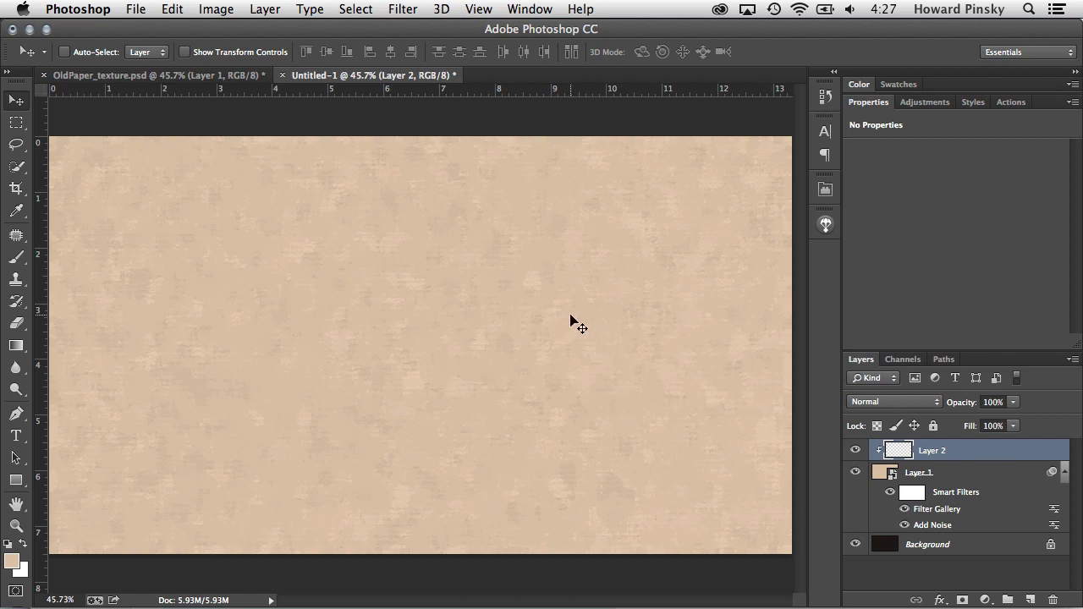
- Convert Layer 2 into a smart object for smart filters
left_click(401, 12)
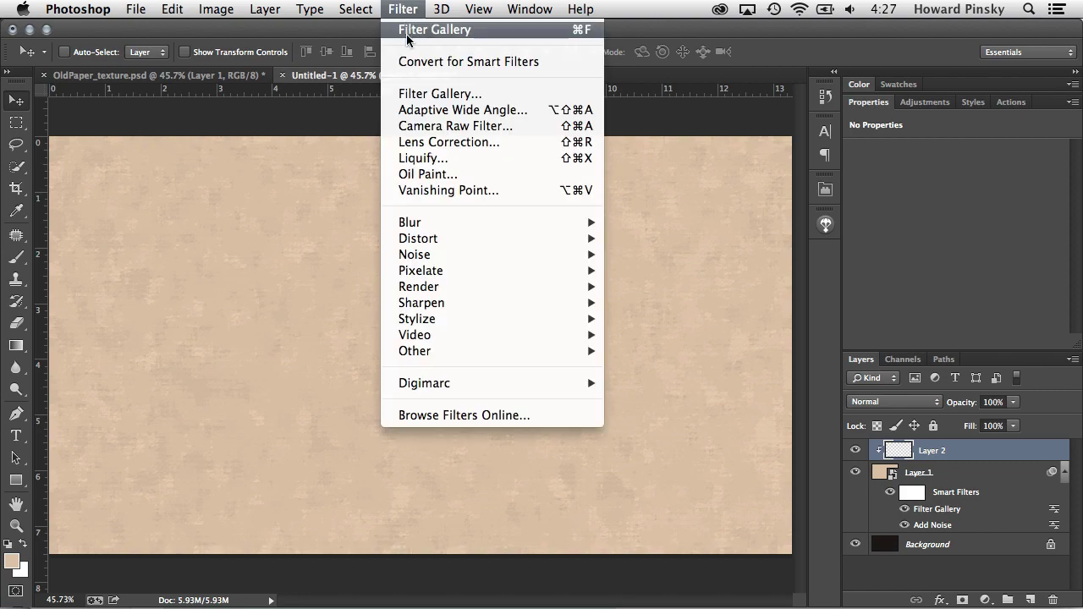
left_click(426, 62)
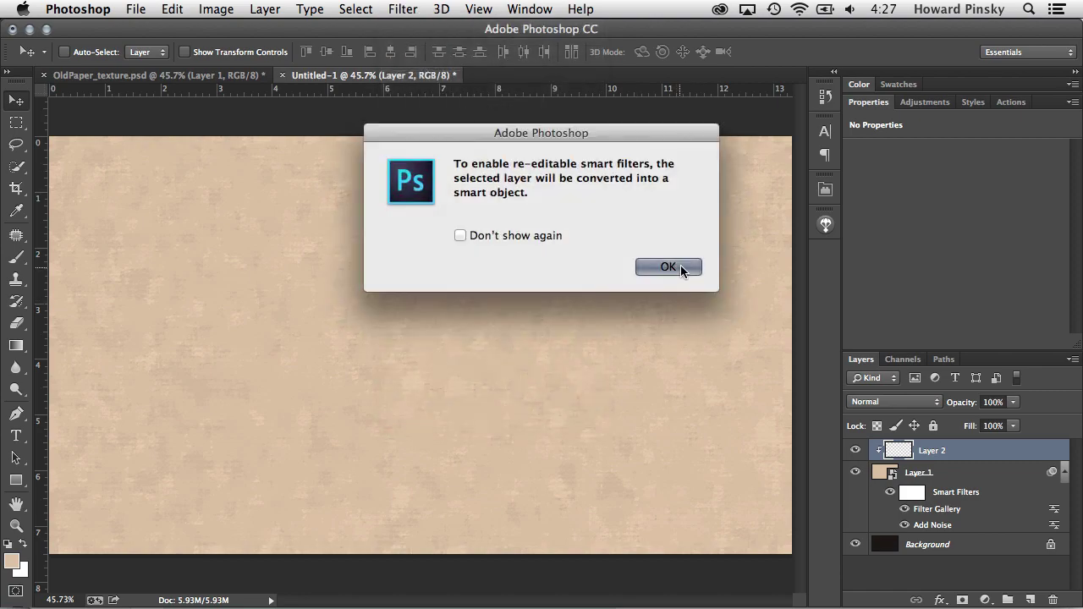
left_click(667, 267)
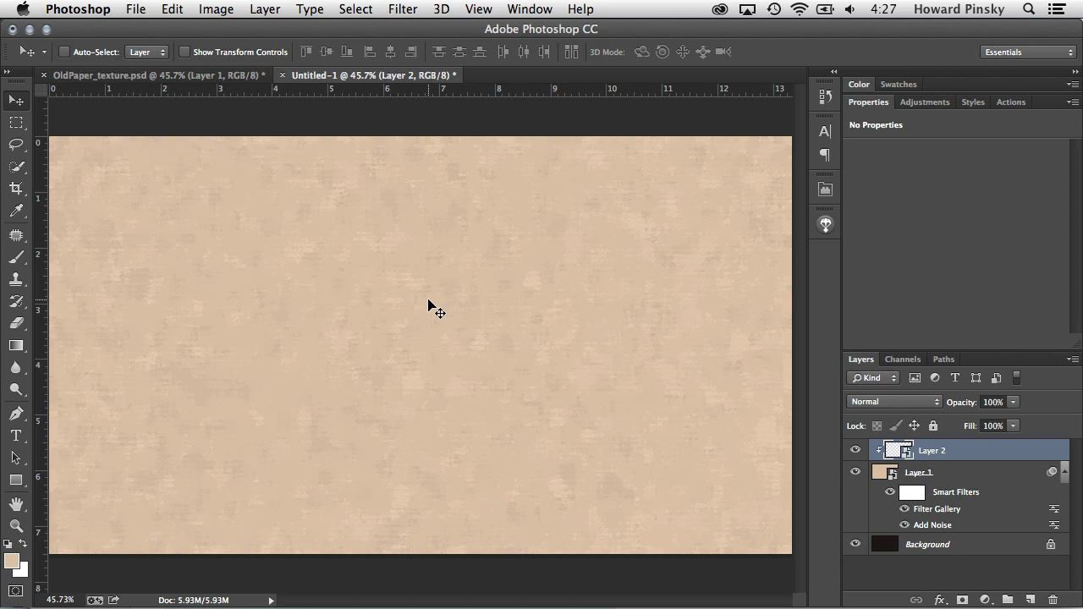
- Reset to default black and white colours and render Clouds on Layer 2
key("d")
left_click(399, 9)
mouse_move(419, 286)
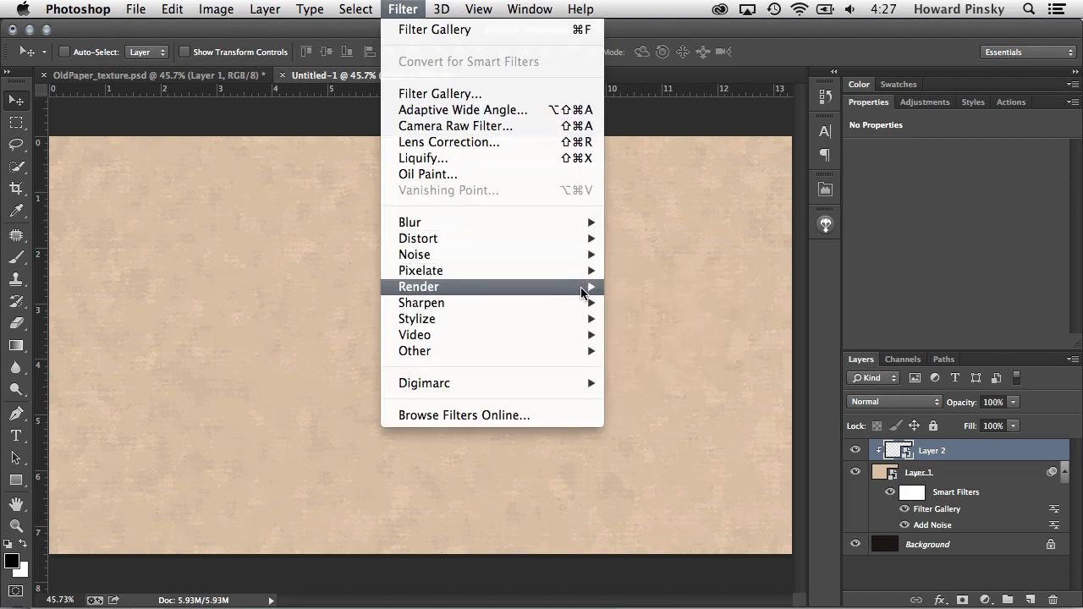
left_click(681, 288)
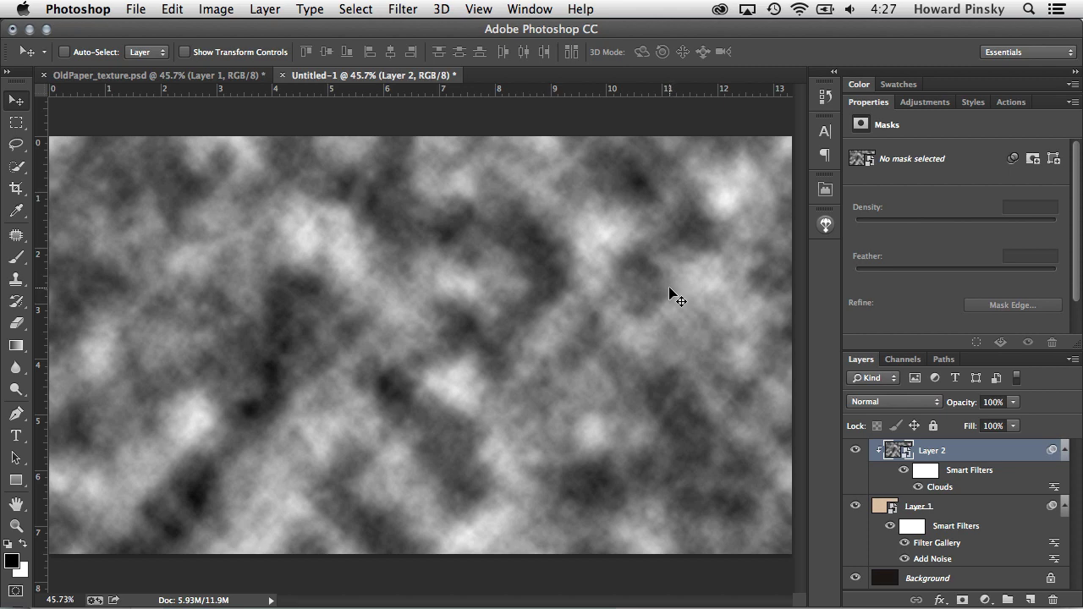
- Set Layer 2 to Color Burn and split its dark Blend If slider to soften blotches
double_click(1006, 455)
left_click_drag(795, 70, 738, 57)
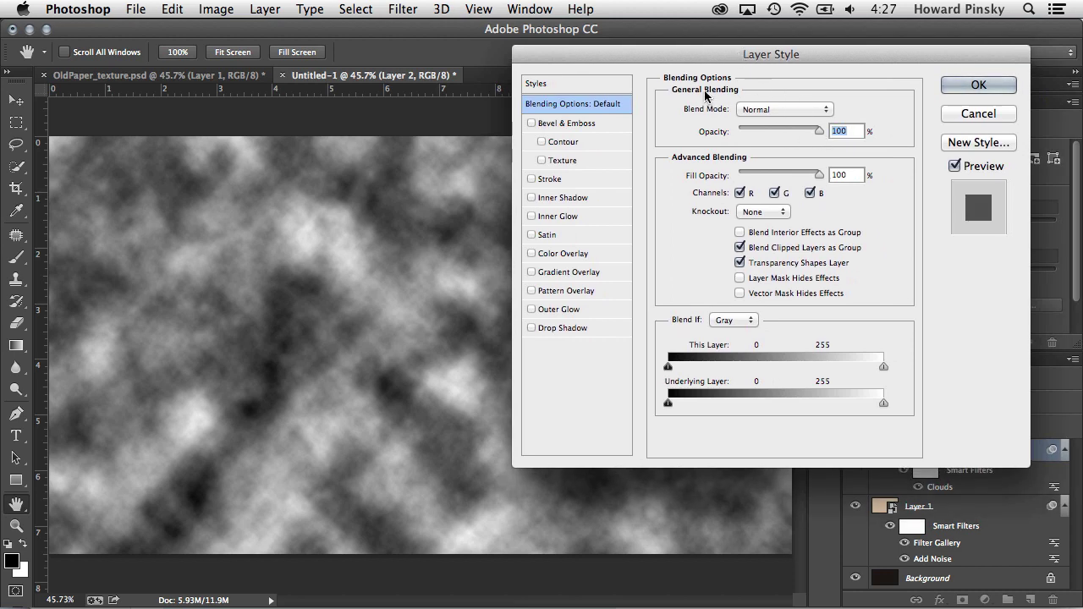
left_click(797, 111)
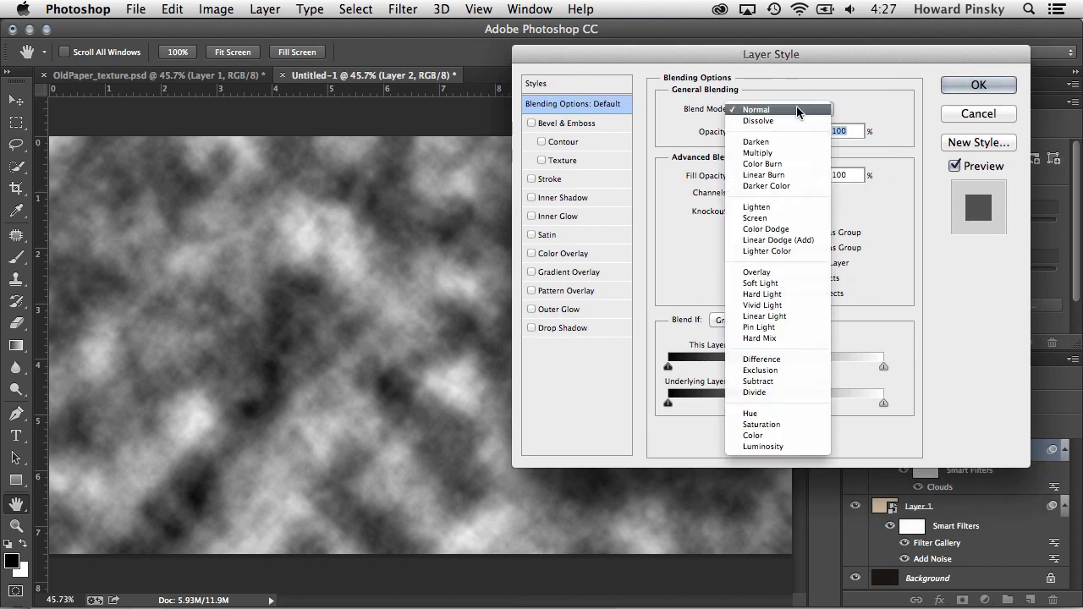
left_click(792, 163)
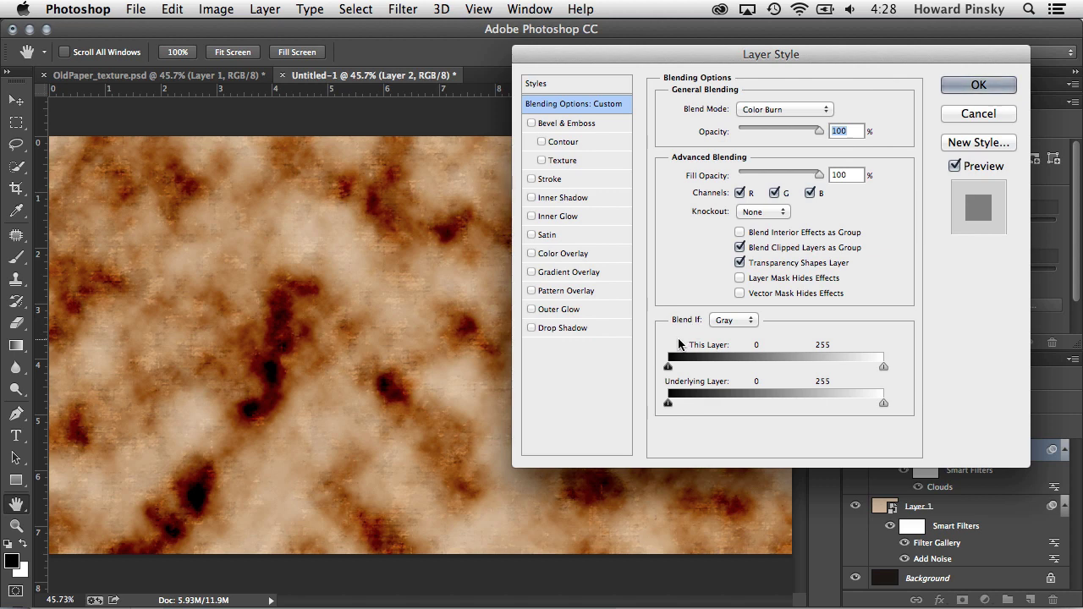
key("alt")
mouse_move(668, 367)
left_mouse_down()
mouse_move(735, 368)
mouse_move(727, 373)
left_mouse_up()
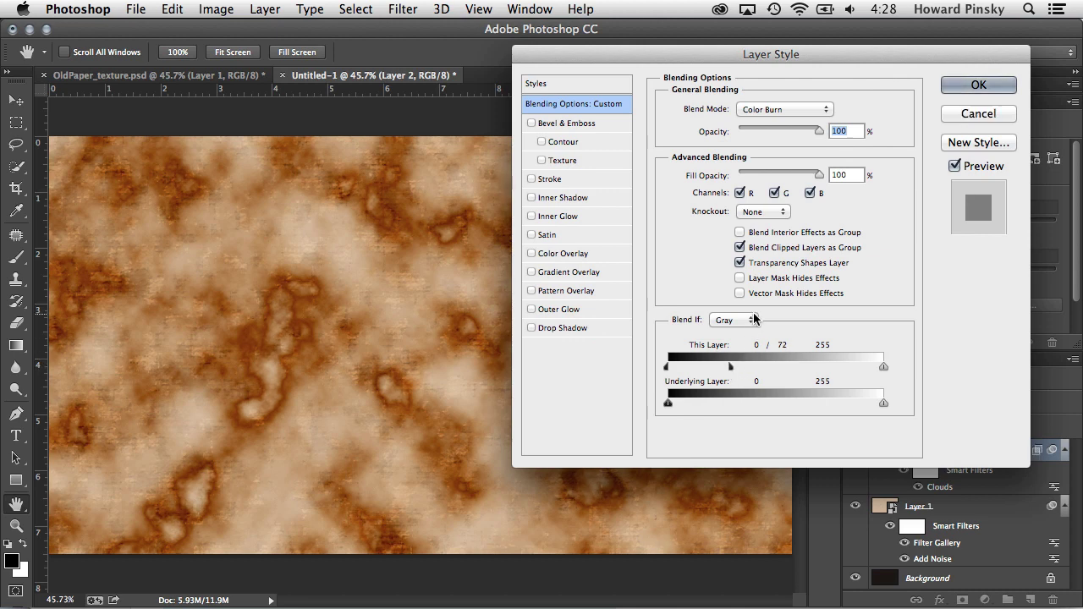
left_click(965, 84)
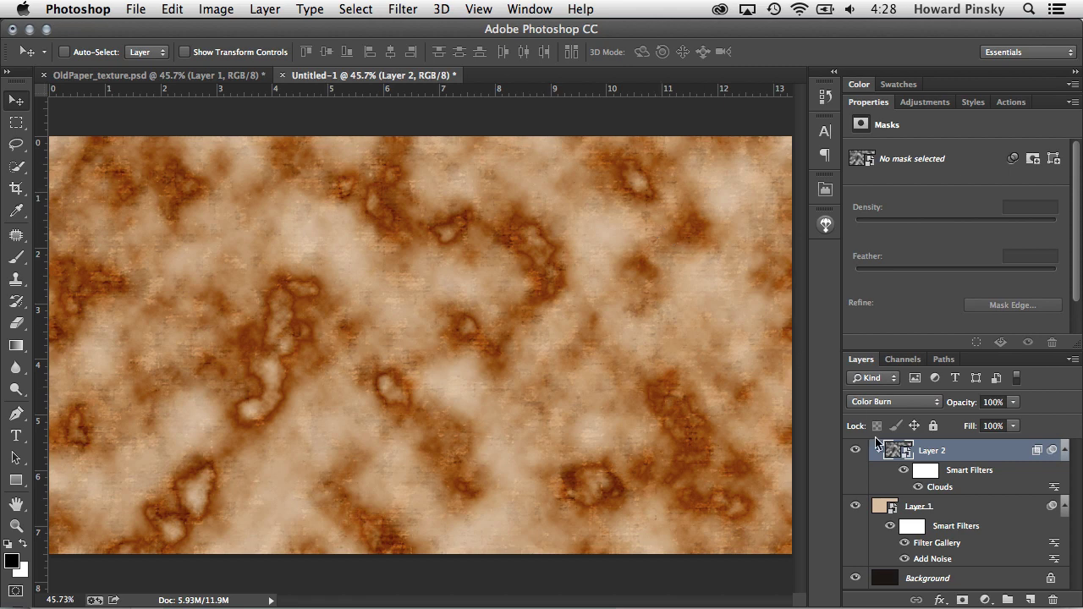
- Mask Layer 1 to a rectangle drawn just inside the canvas edges
left_click(979, 510)
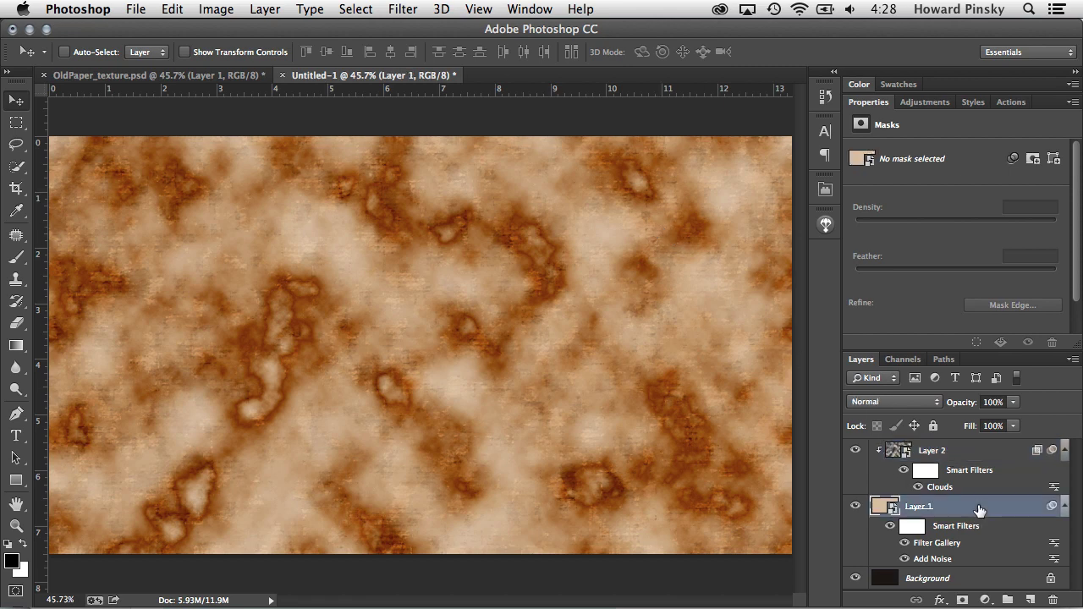
key("m")
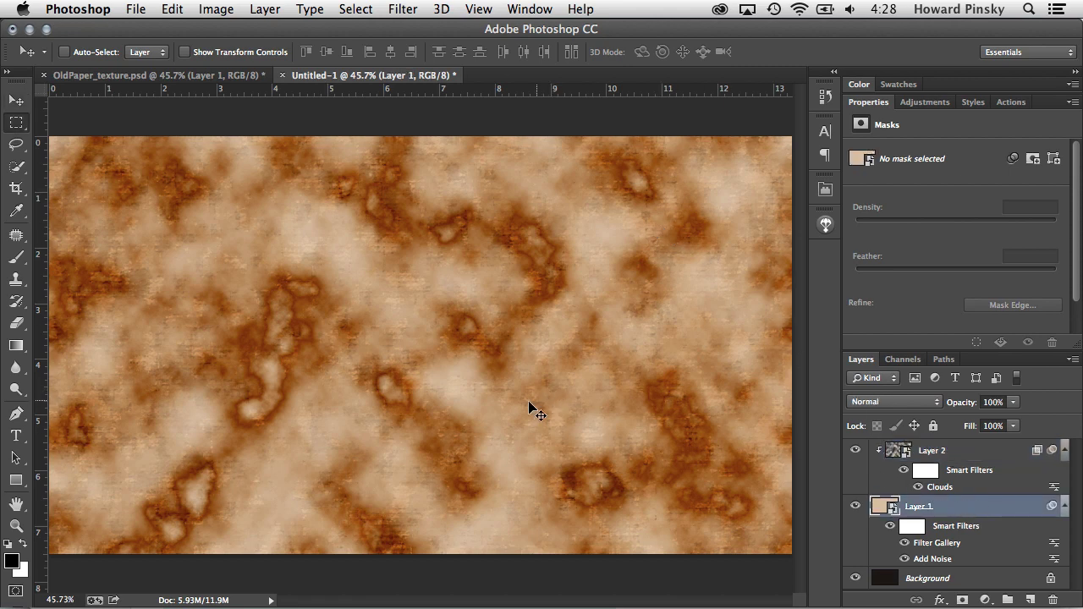
mouse_move(66, 153)
left_mouse_down()
mouse_move(474, 422)
mouse_move(770, 532)
left_mouse_up()
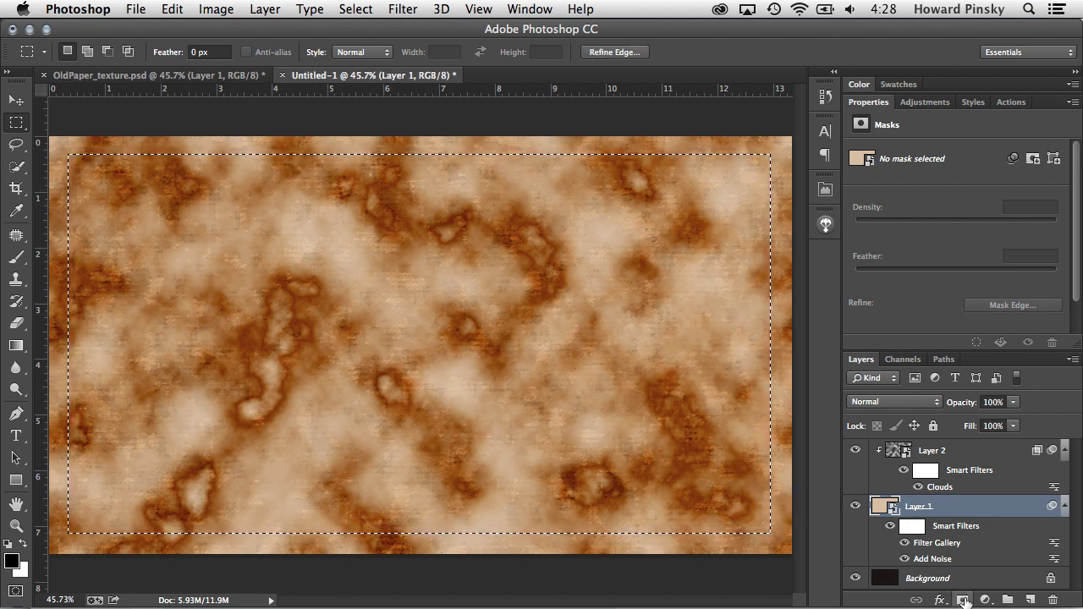
left_click(963, 600)
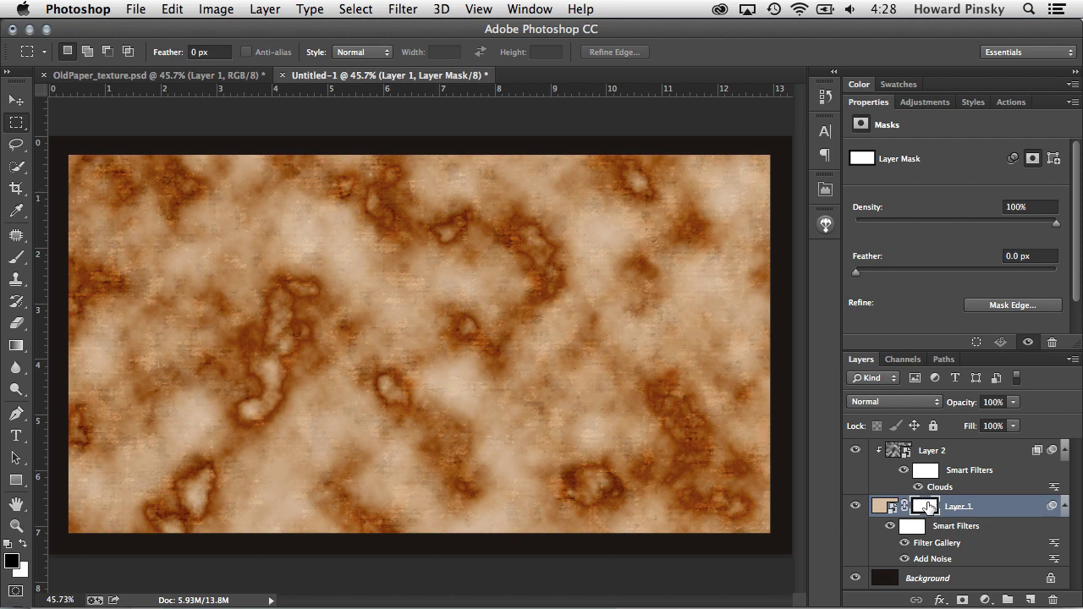
- Apply a Wave distortion with longer maximum wavelength to Layer 1's mask
left_click(411, 6)
mouse_move(418, 238)
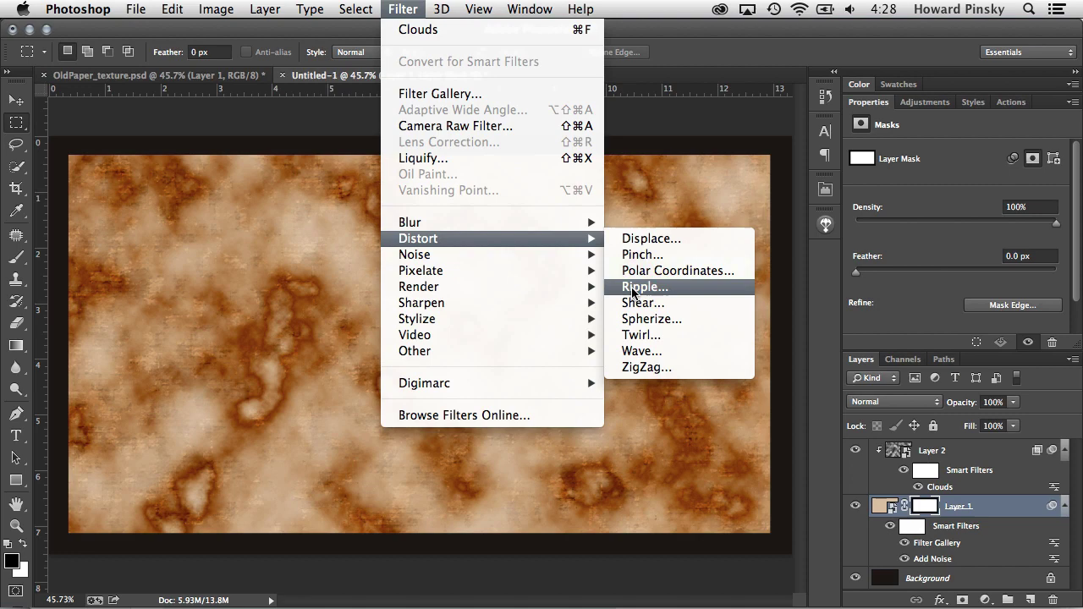
left_click(654, 353)
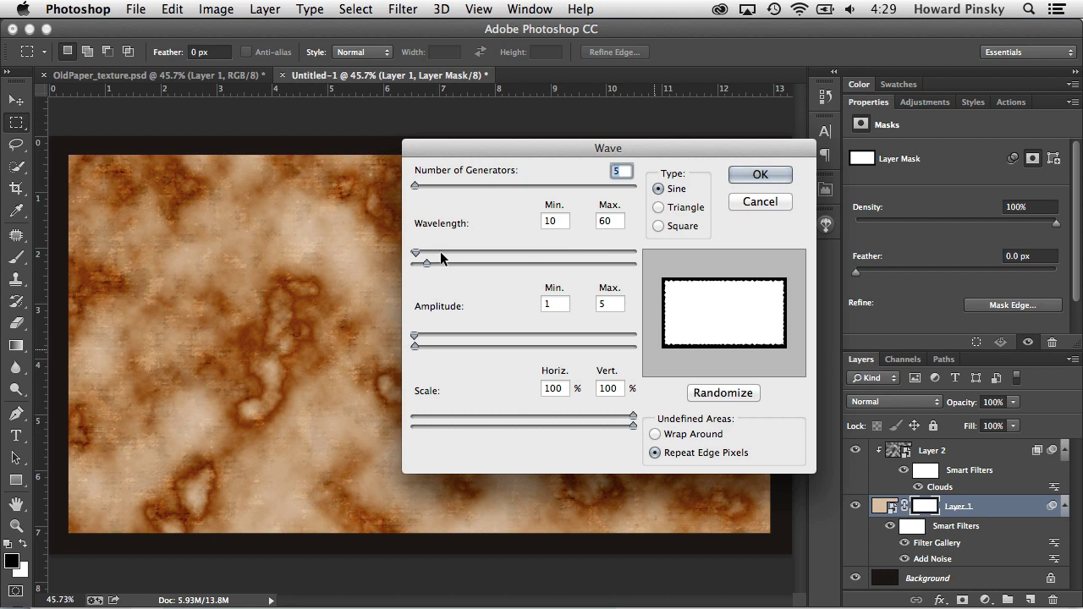
left_click_drag(426, 260, 426, 258)
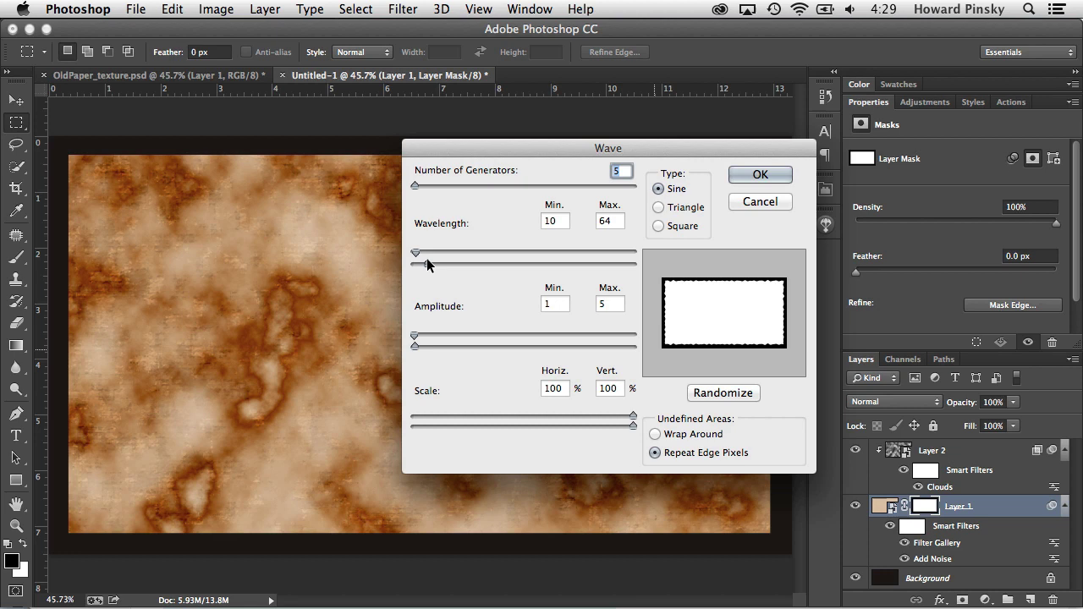
left_click(756, 173)
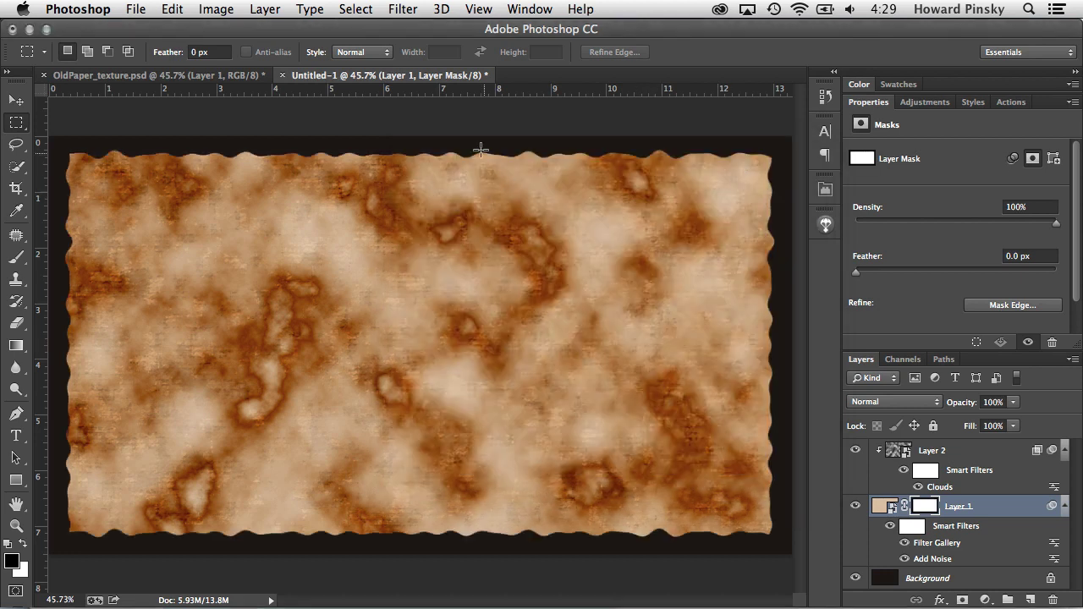
- Apply Brush Strokes > Spatter to the mask with spray radius 13 and smoothness 8
left_click(407, 9)
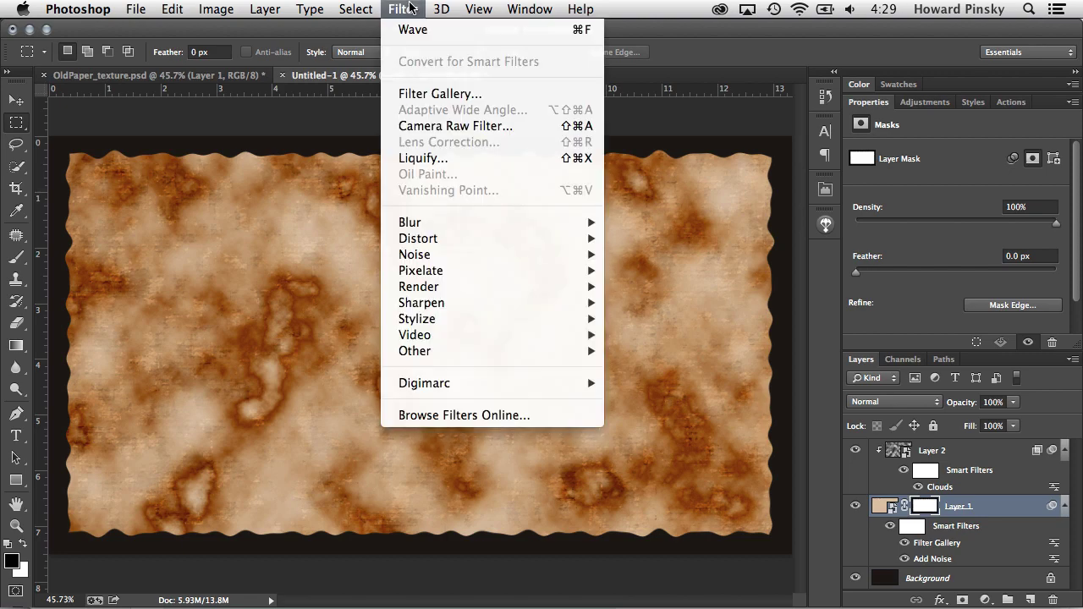
left_click(496, 94)
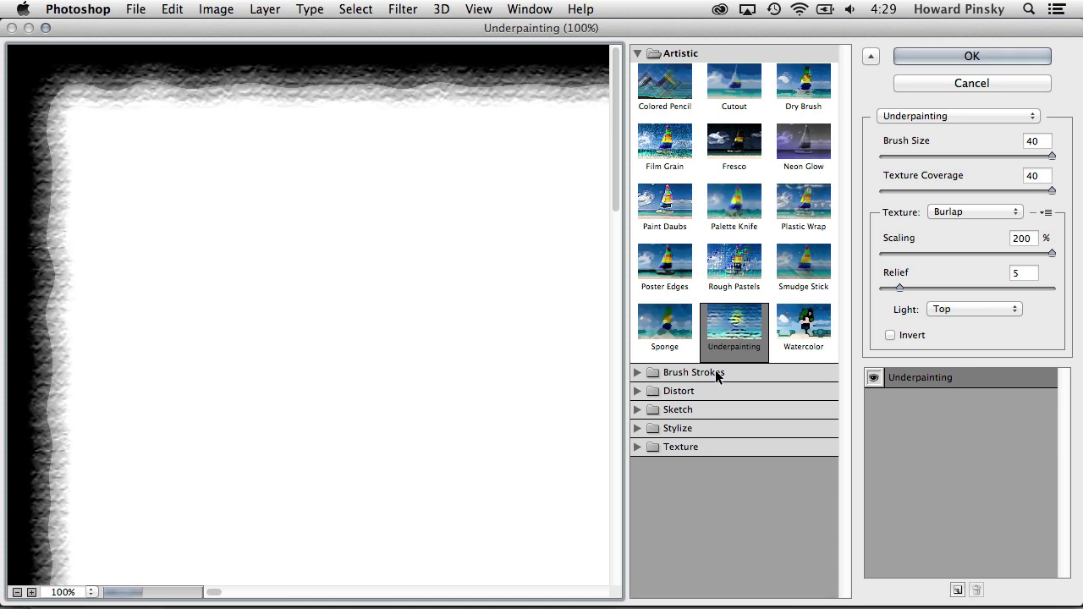
left_click(718, 372)
left_click(814, 460)
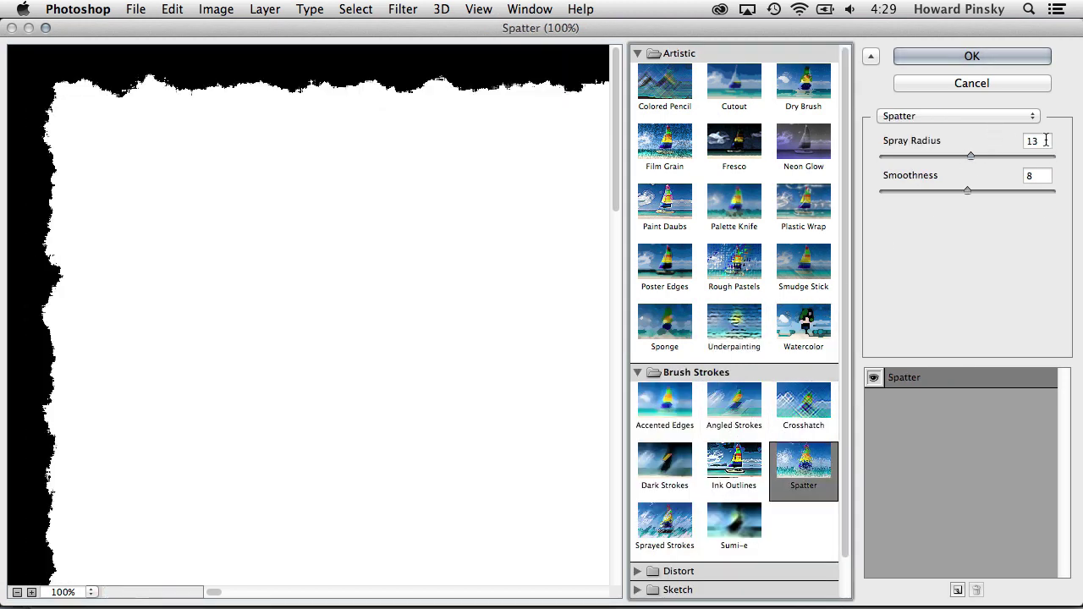
left_click(1035, 142)
key("Up")
key("Down")
left_click(1042, 176)
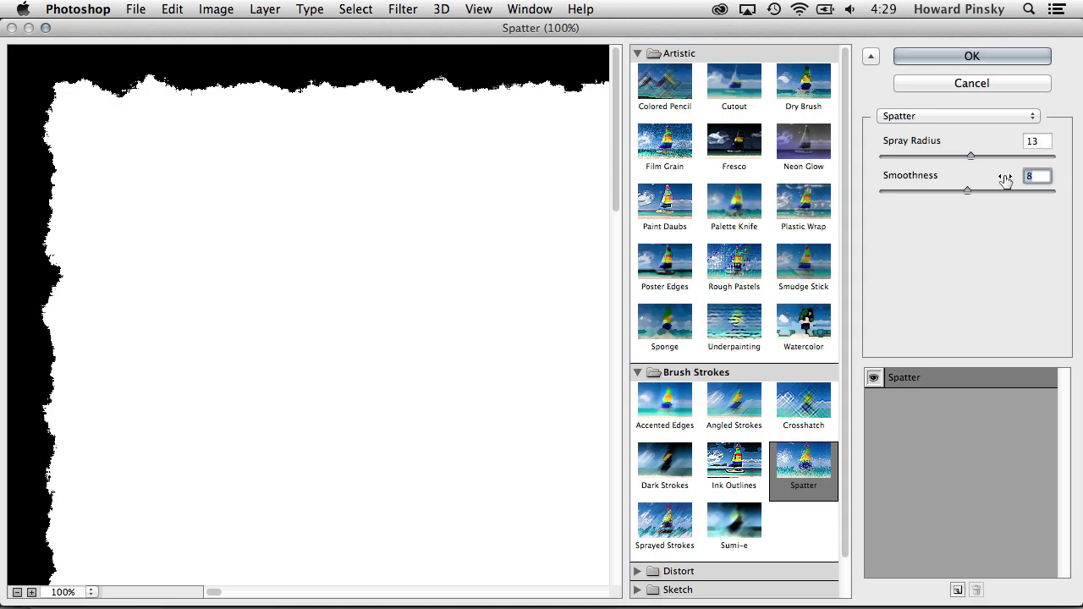
left_click(971, 57)
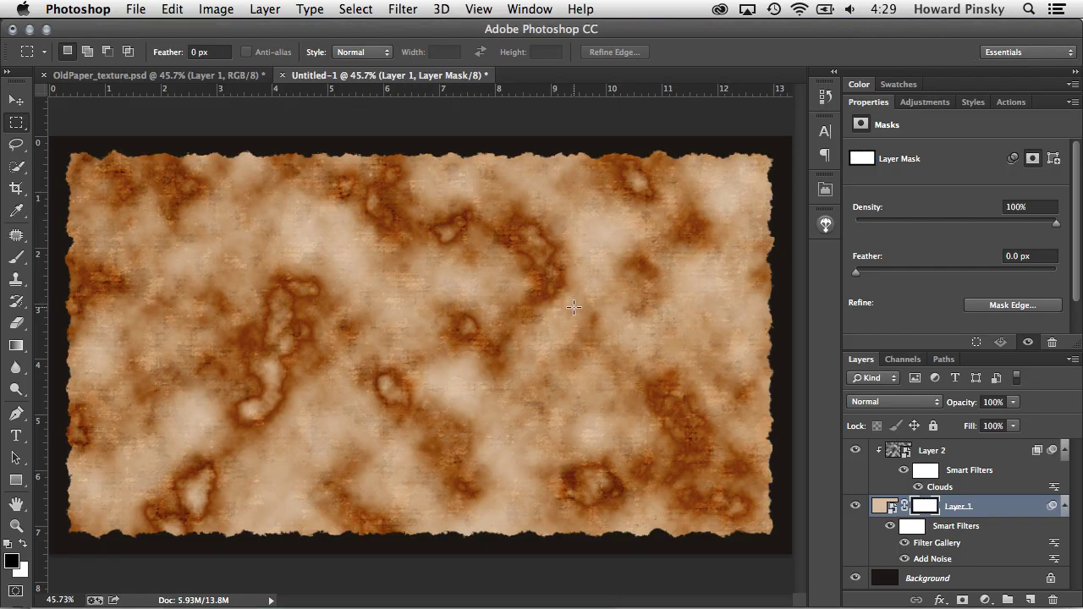
- Add an Overlay Inner Shadow to Layer 1: opacity 100%, distance 0, size 50 px
double_click(1014, 511)
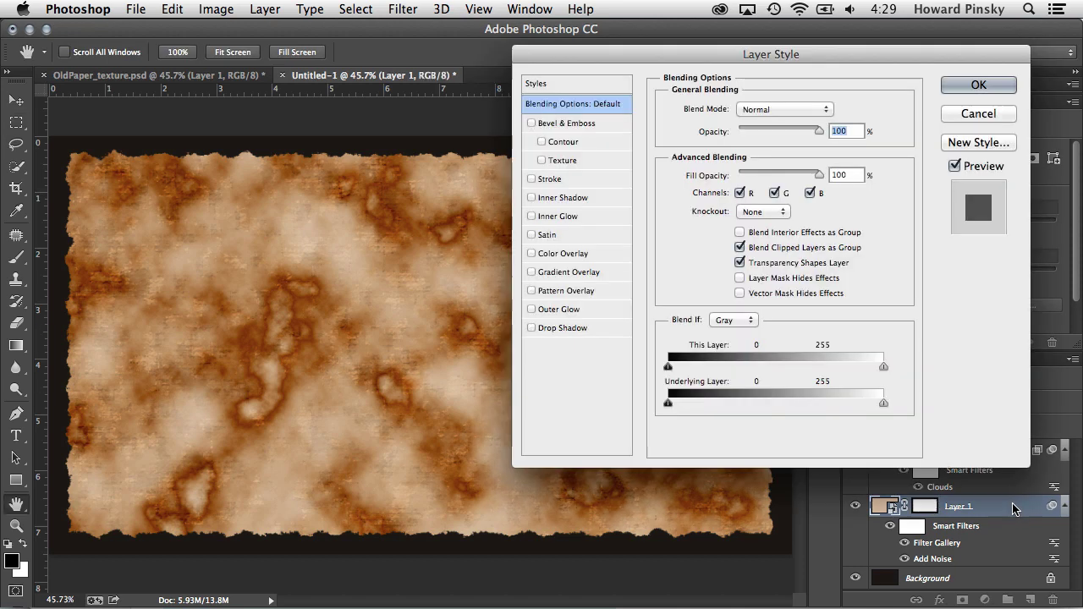
left_click(577, 198)
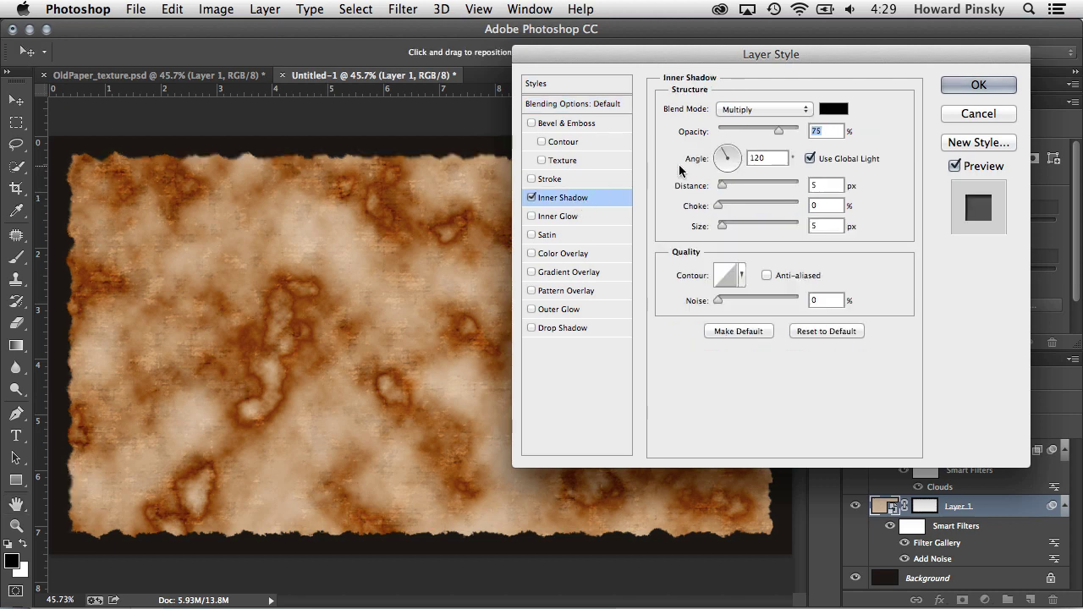
left_click(776, 111)
left_click(762, 234)
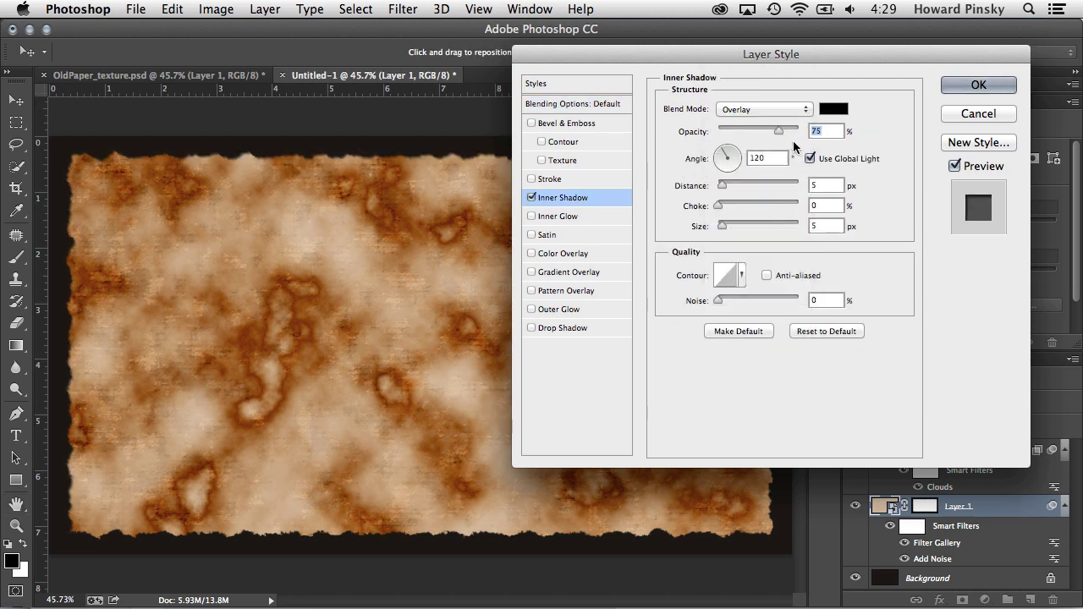
left_click_drag(778, 131, 803, 131)
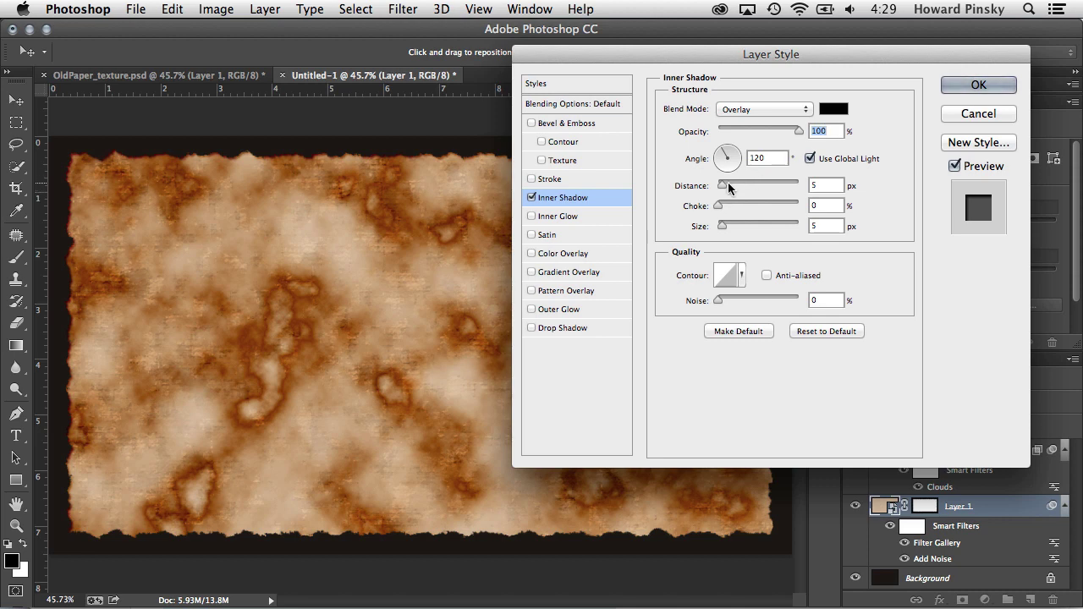
left_click_drag(726, 186, 690, 181)
left_click_drag(723, 226, 738, 227)
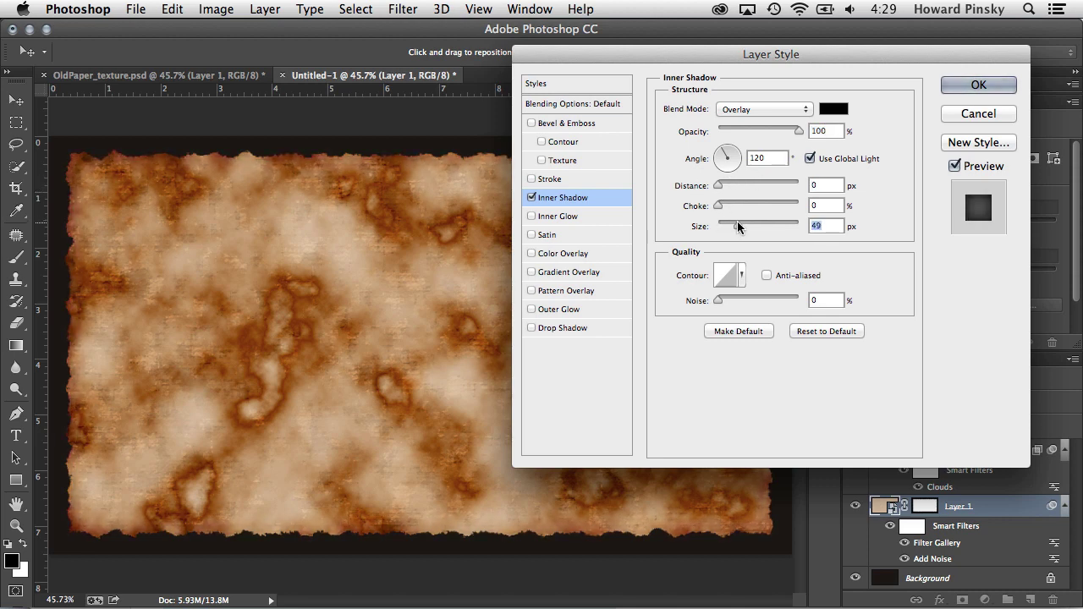
left_click_drag(737, 227, 740, 226)
- Add a black Color Burn Inner Glow of size 12 and apply the layer styles
left_click(587, 220)
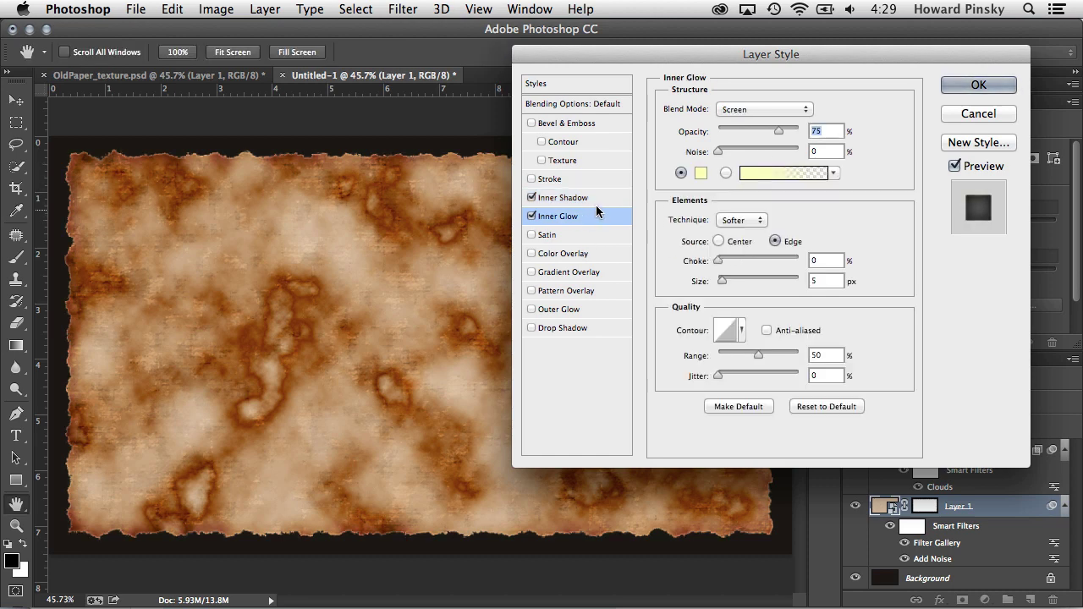
left_click(742, 108)
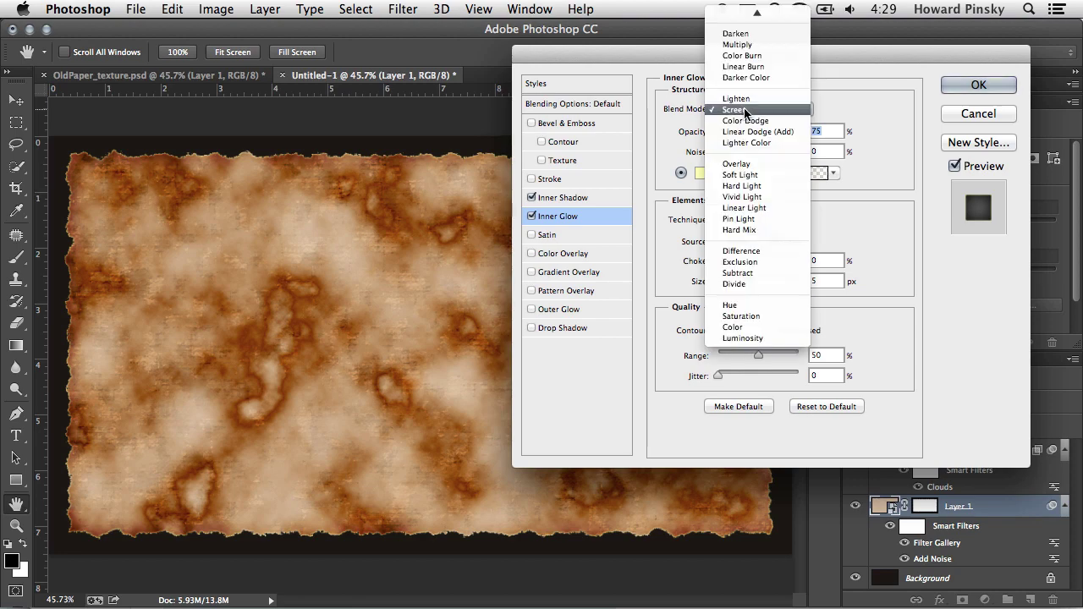
left_click(741, 55)
left_click(700, 172)
left_click(626, 473)
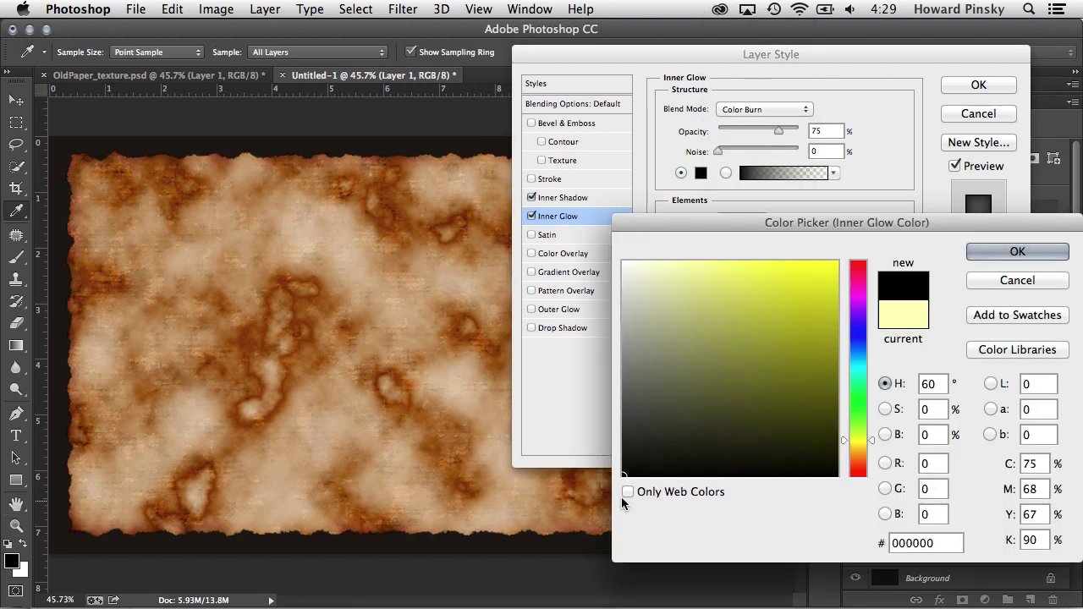
key("Return")
double_click(817, 280)
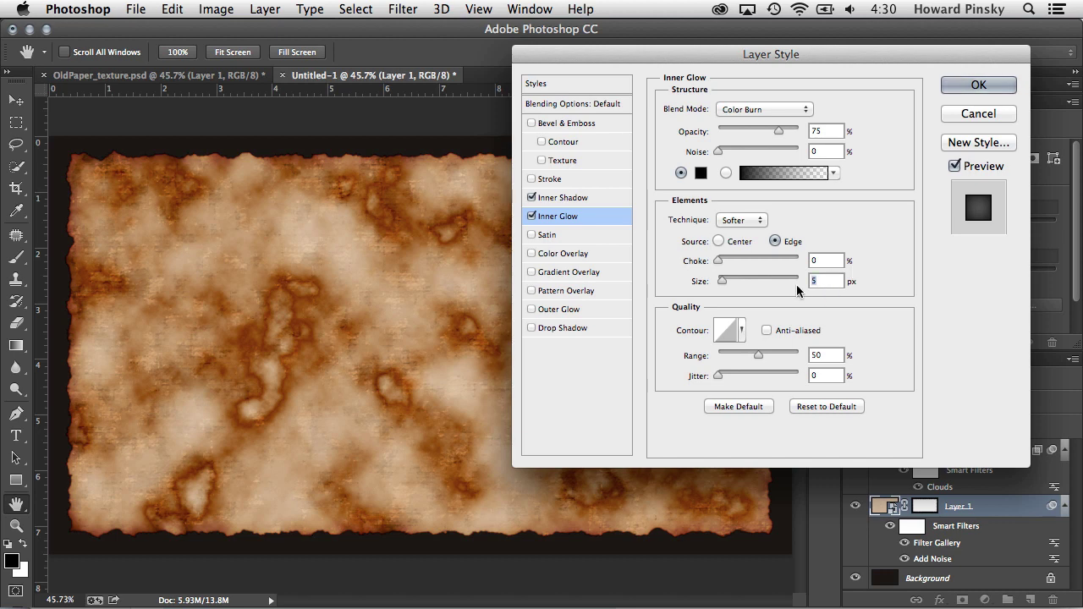
type("12")
left_click(989, 85)
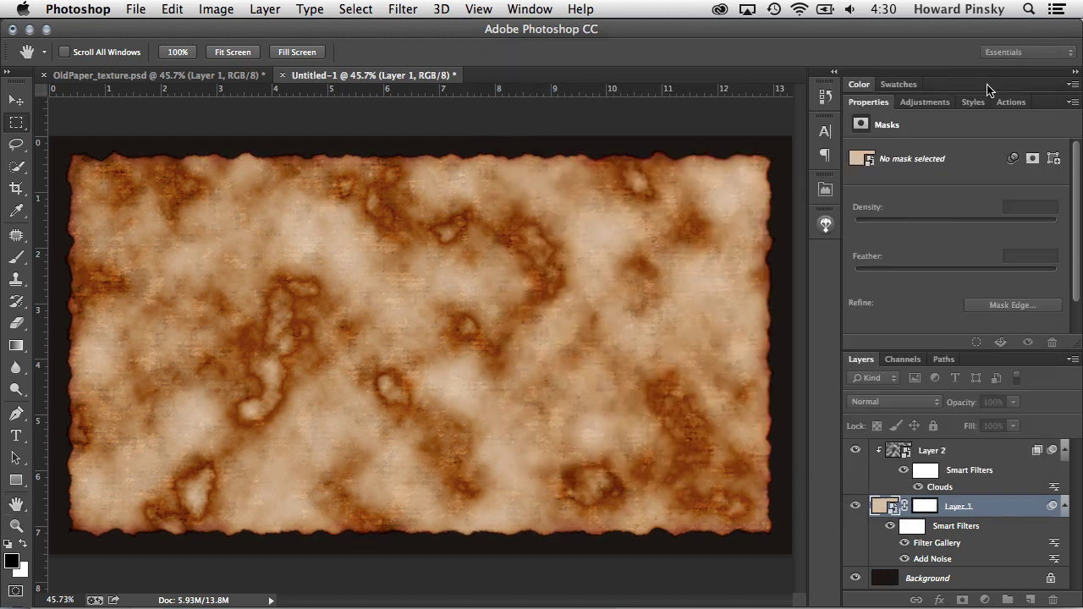
key("v")
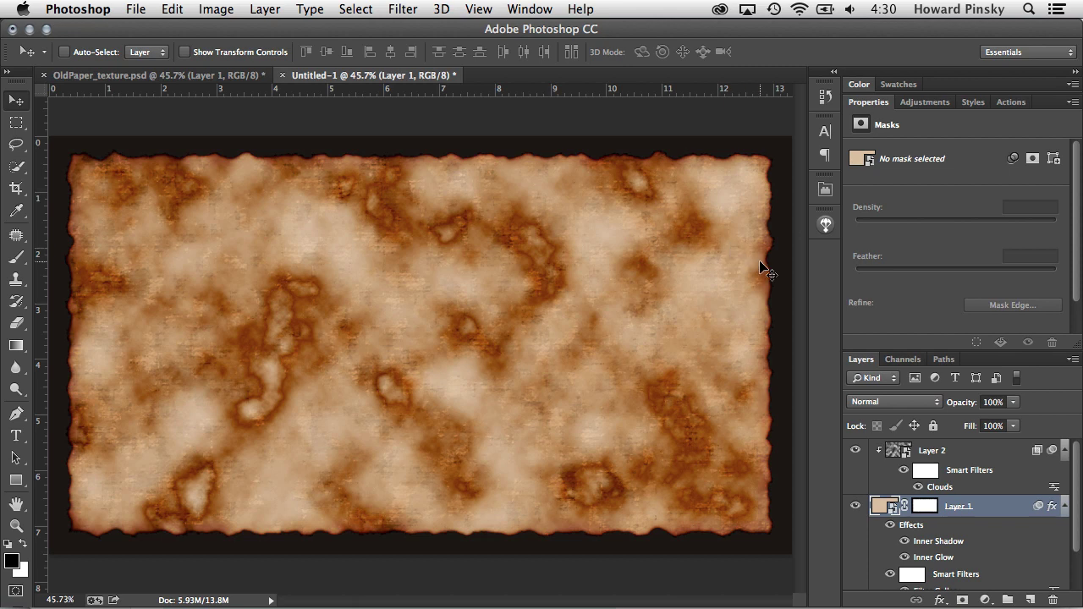
- Disable Layer 1's mask so the stained paper fills the canvas with straight, darkened edges
left_click(926, 507, "shift")
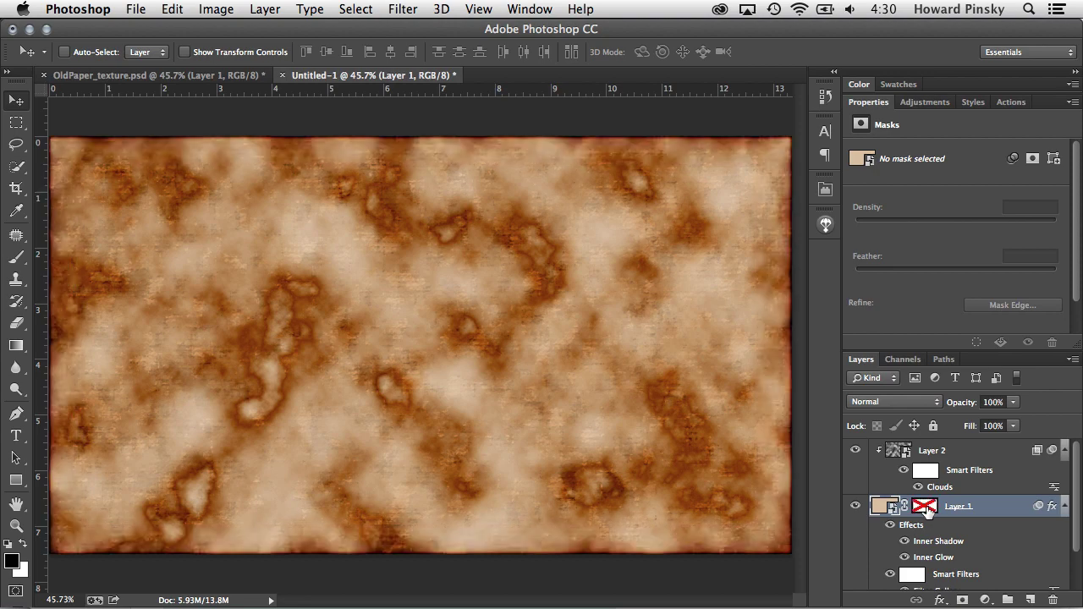